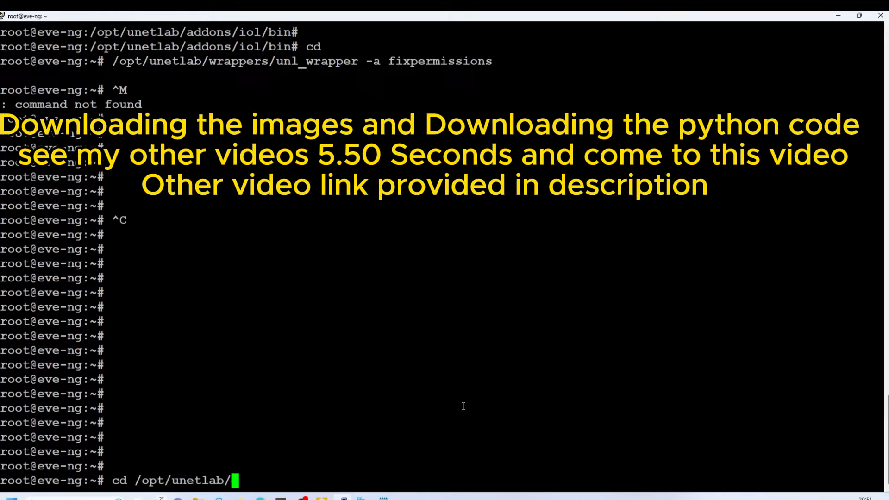
# - Change into /opt/unetlab/addons/iol/bin and list its ten IOL .bin images with ls -la
pyautogui.write('ad')
pyautogui.press('Tab')
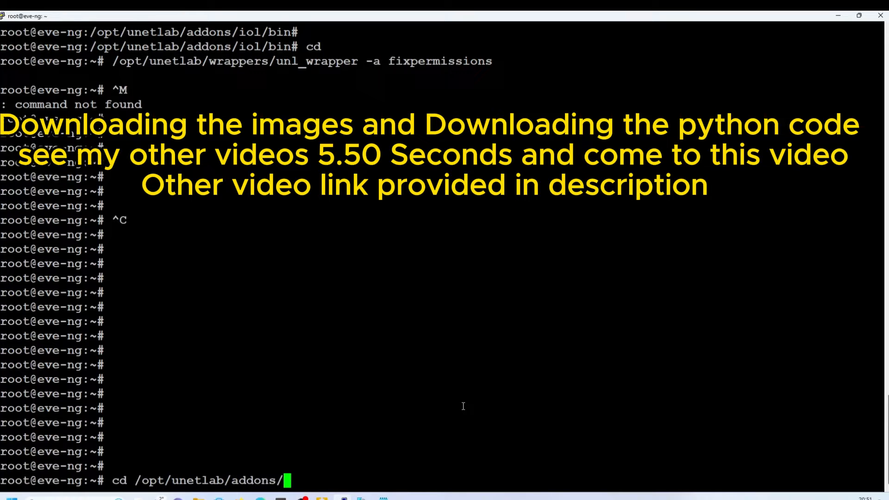
pyautogui.write('io')
pyautogui.press('Tab')
pyautogui.write('bi')
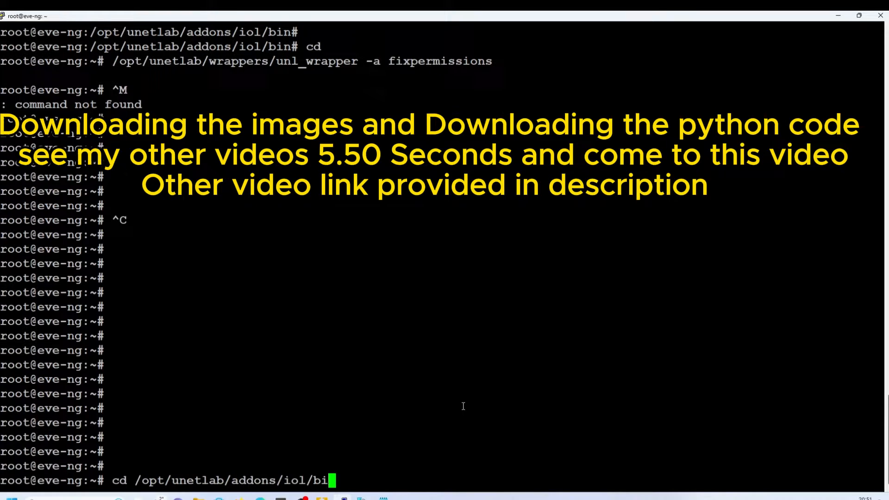
pyautogui.write('n')
pyautogui.press('Return')
pyautogui.write('ls ')
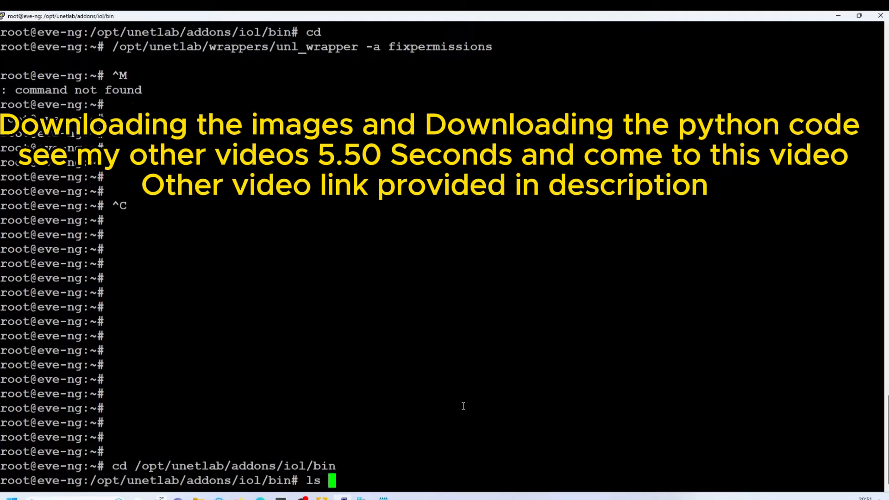
pyautogui.write('-la')
pyautogui.press('Return')
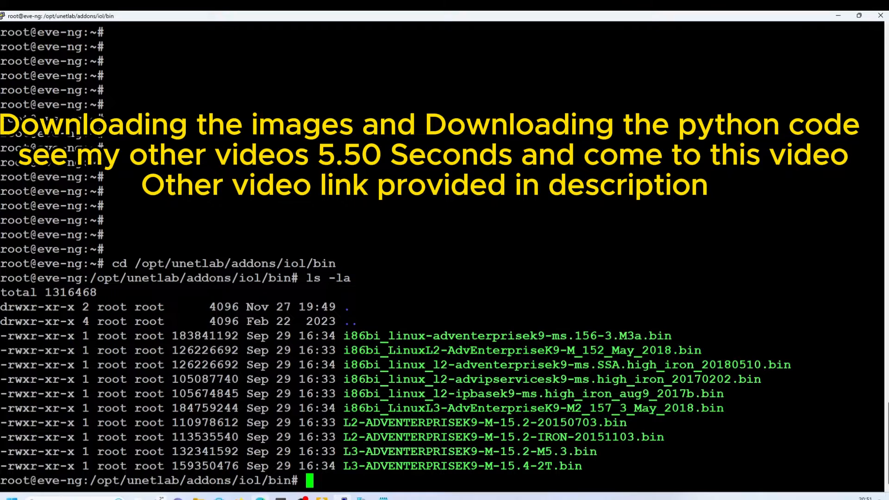
# - Download the CiscoIOUKeygen.py paste from Pastebin in the browser
pyautogui.click(264, 497)
pyautogui.click(300, 18)
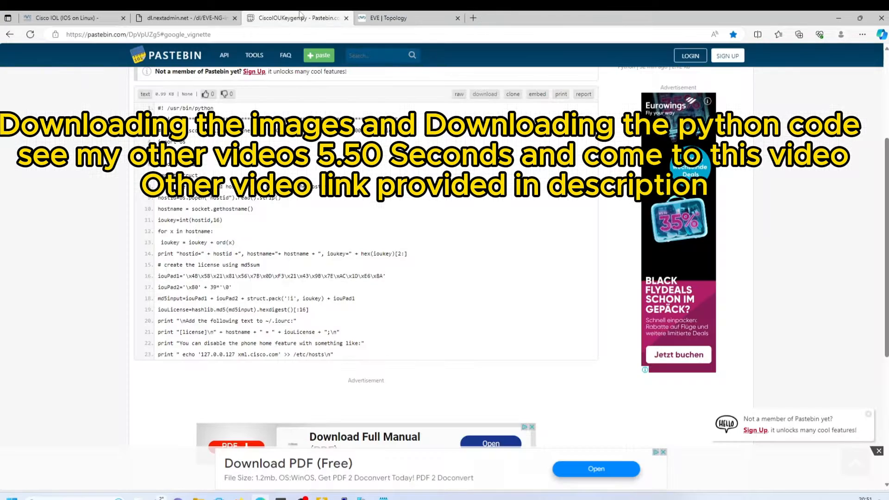
pyautogui.scroll(3, 389, 250)
pyautogui.scroll(-2, 388, 250)
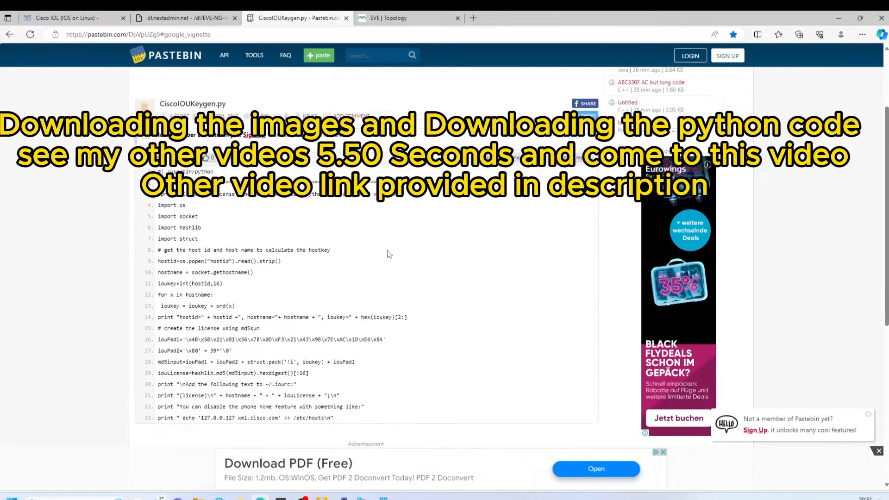
pyautogui.scroll(3, 398, 238)
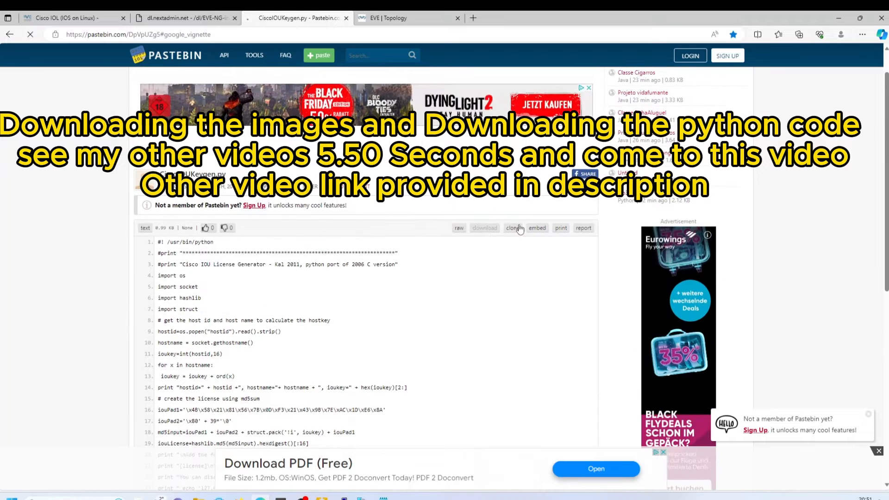
pyautogui.click(485, 226)
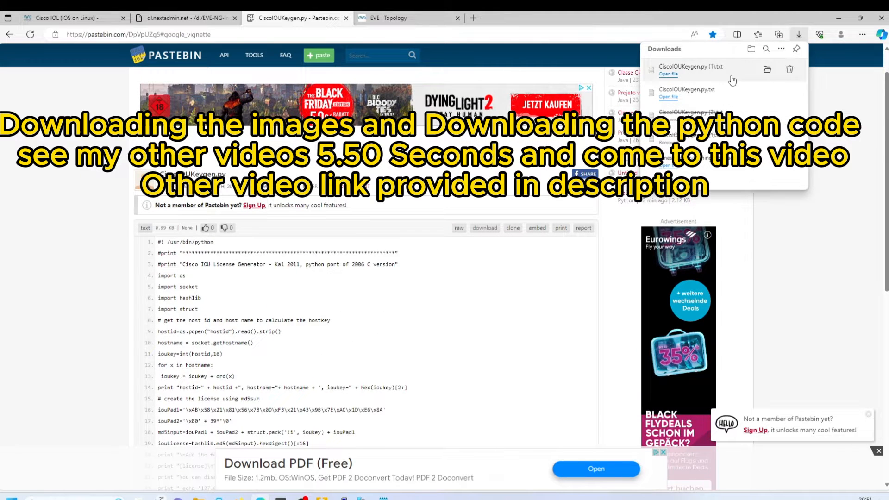
# - Open the downloaded script in Notepad, copy all its code, and return to PuTTY
pyautogui.click(669, 75)
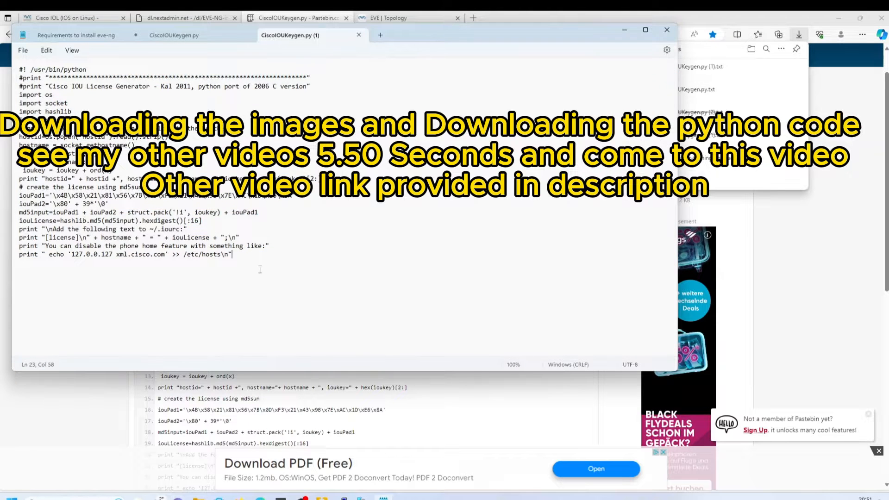
pyautogui.hotkey('ctrl', 'a')
pyautogui.rightClick(43, 78)
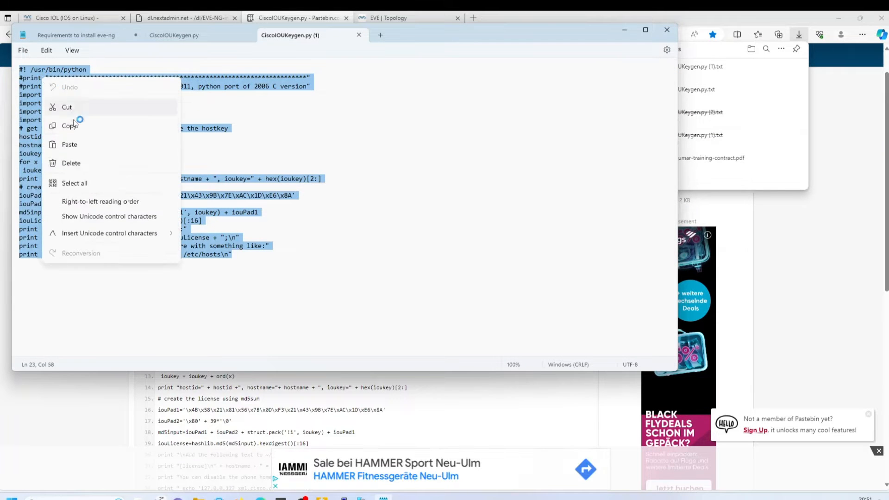
pyautogui.click(80, 125)
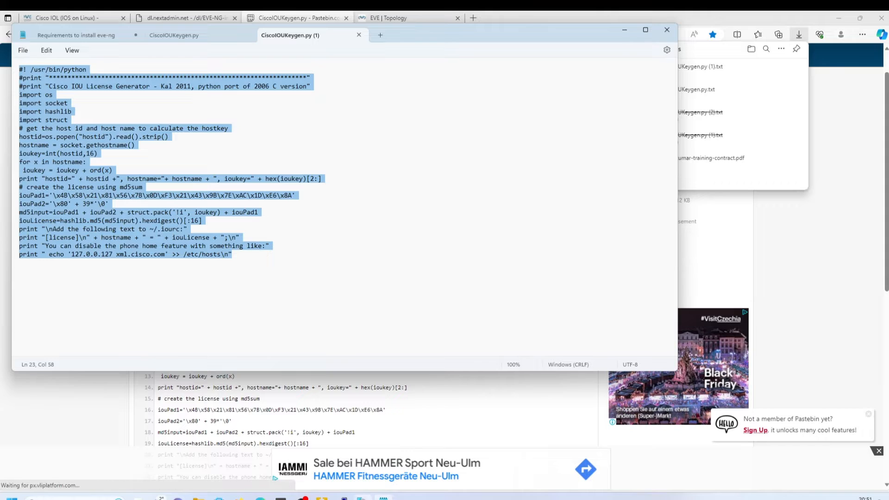
pyautogui.click(344, 497)
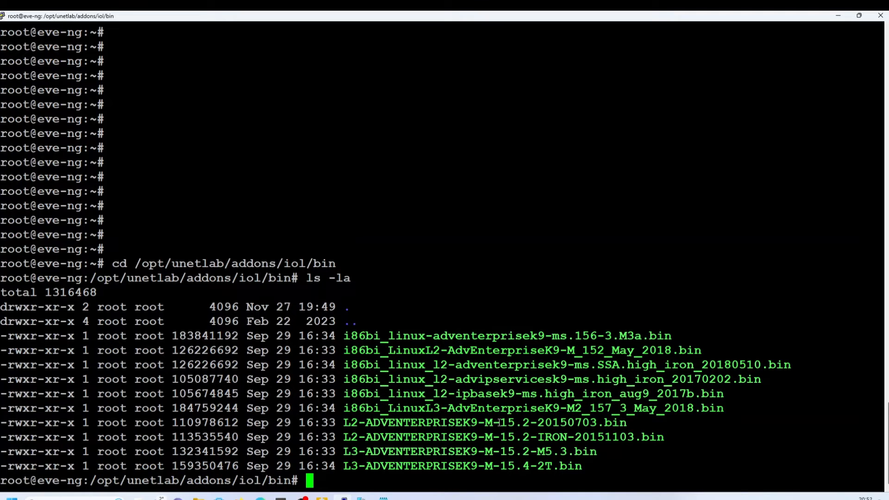
# - Create CiscoIOUKeygen.py in nano by pasting the 23-line keygen script and saving it
pyautogui.write('nano CiscoIO')
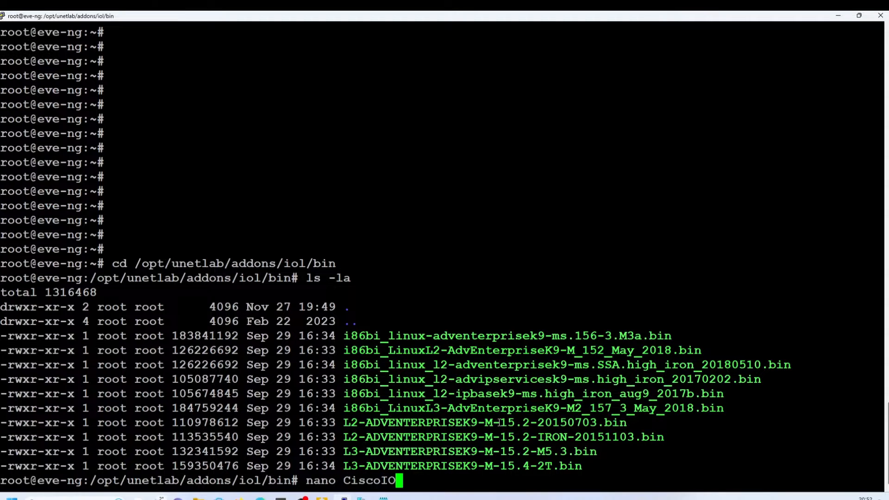
pyautogui.write('UKeygen')
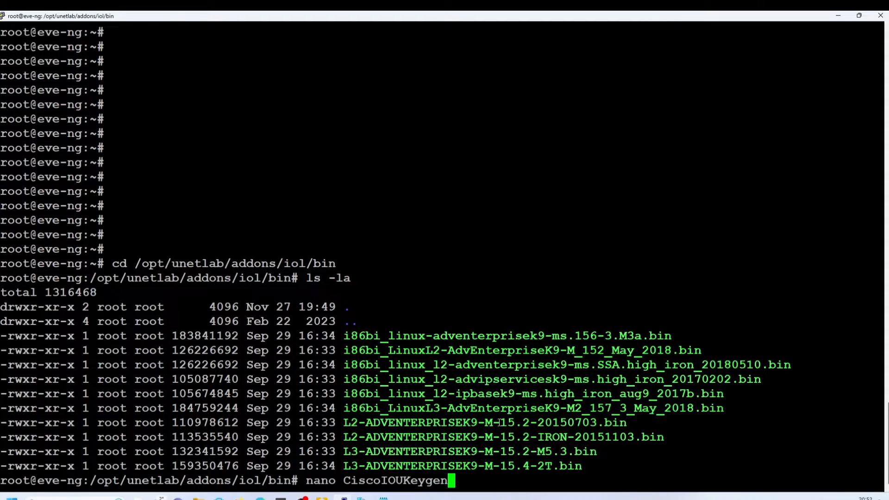
pyautogui.write('.py')
pyautogui.press('Return')
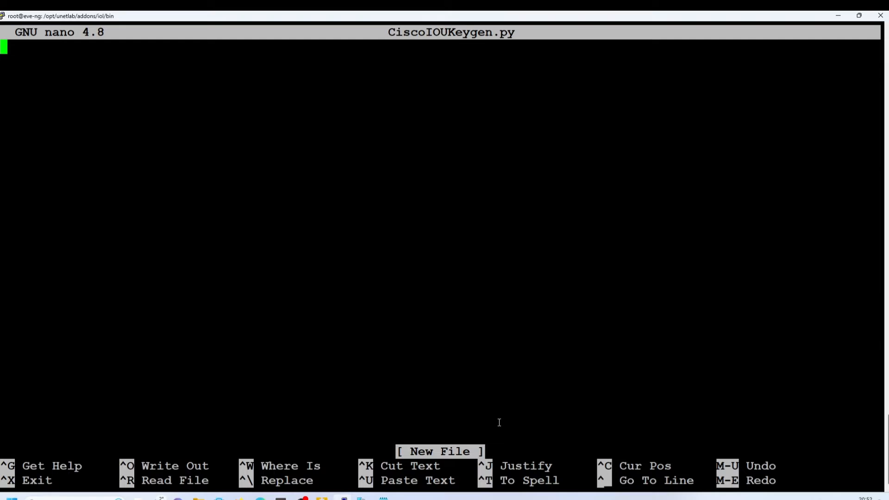
pyautogui.rightClick(243, 221)
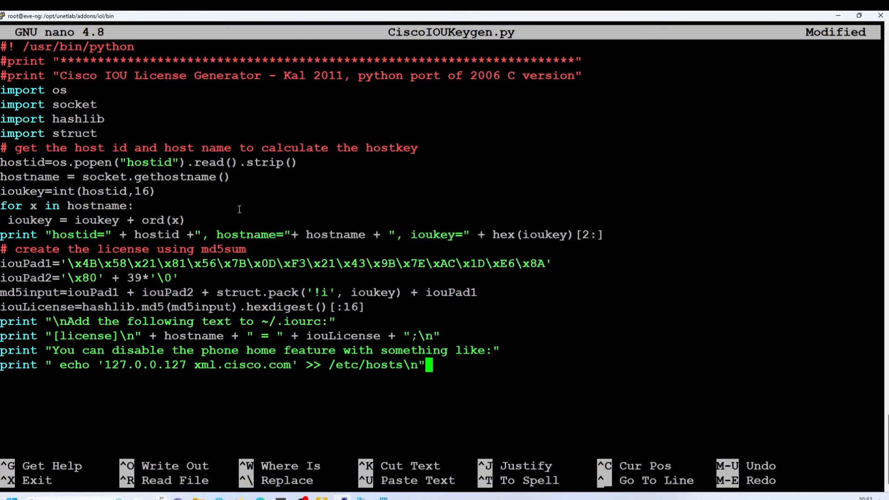
pyautogui.moveTo(112, 466); pyautogui.dragTo(216, 467)
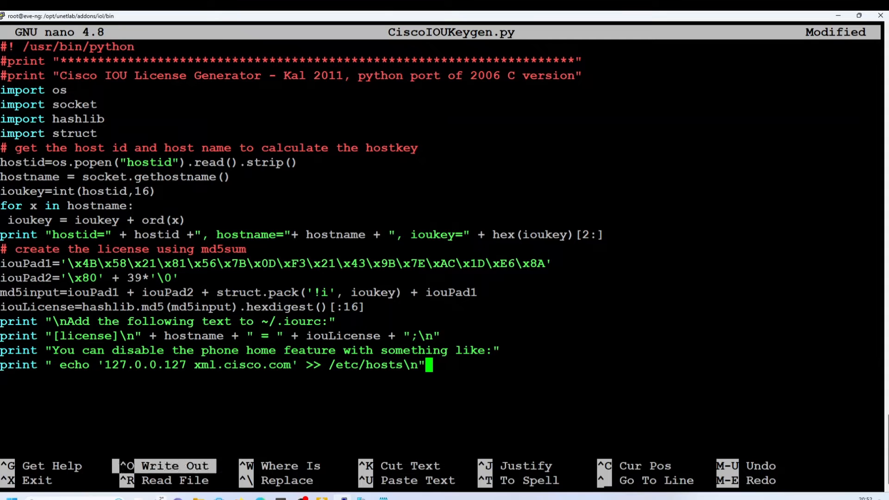
pyautogui.hotkey('ctrl', 'o')
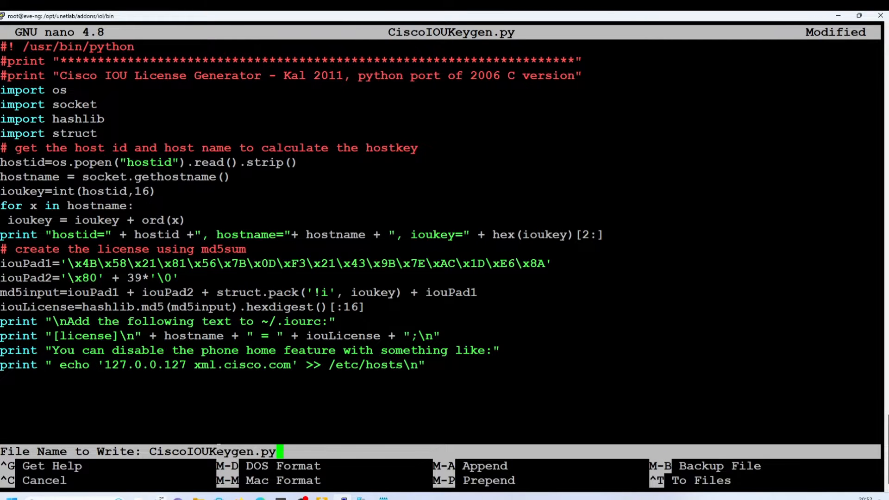
pyautogui.press('Return')
pyautogui.hotkey('ctrl', 'x')
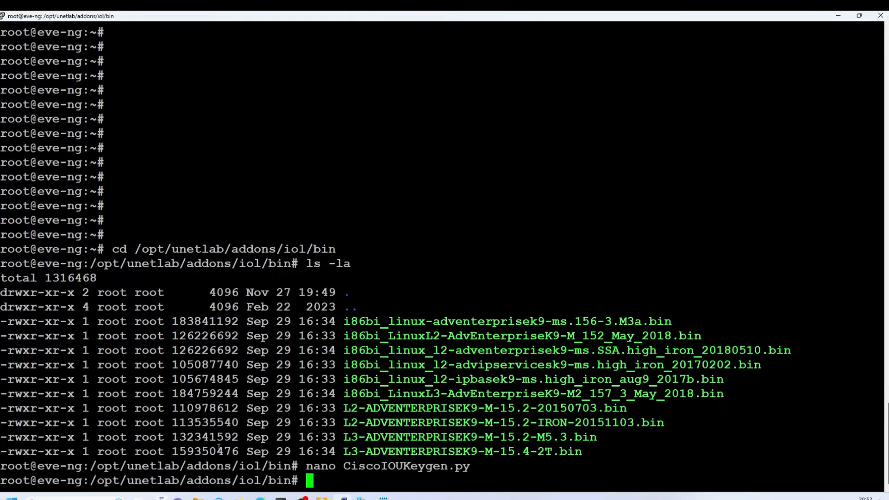
# - Run python3 CiscoIOUKeygen.py, which fails with a SyntaxError on line 14
pyautogui.write('python3')
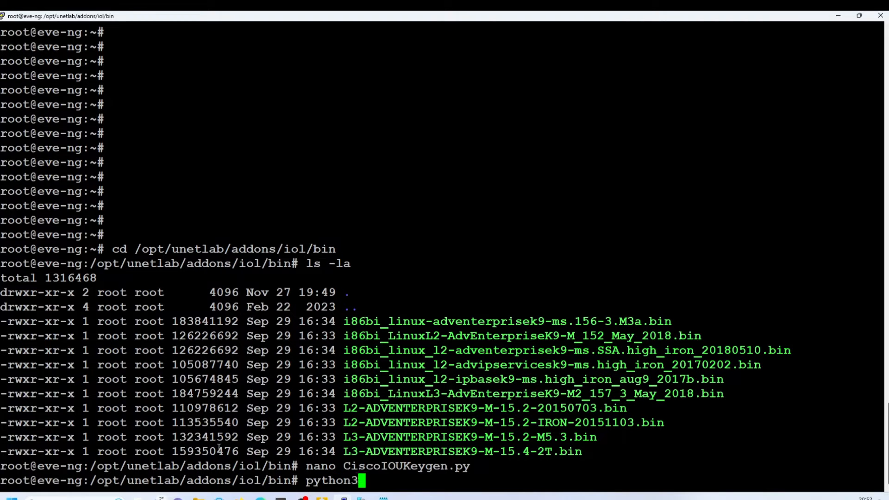
pyautogui.write(' C')
pyautogui.press('Tab')
pyautogui.press('Return')
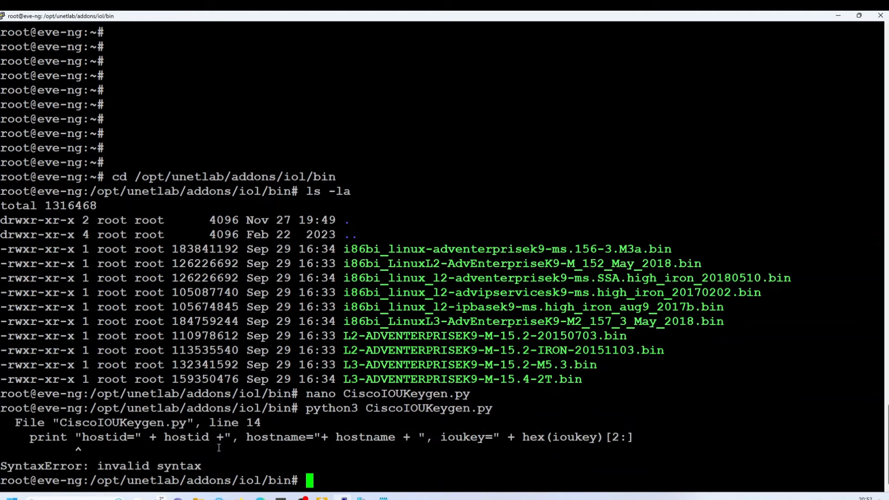
pyautogui.moveTo(3, 393); pyautogui.dragTo(309, 479)
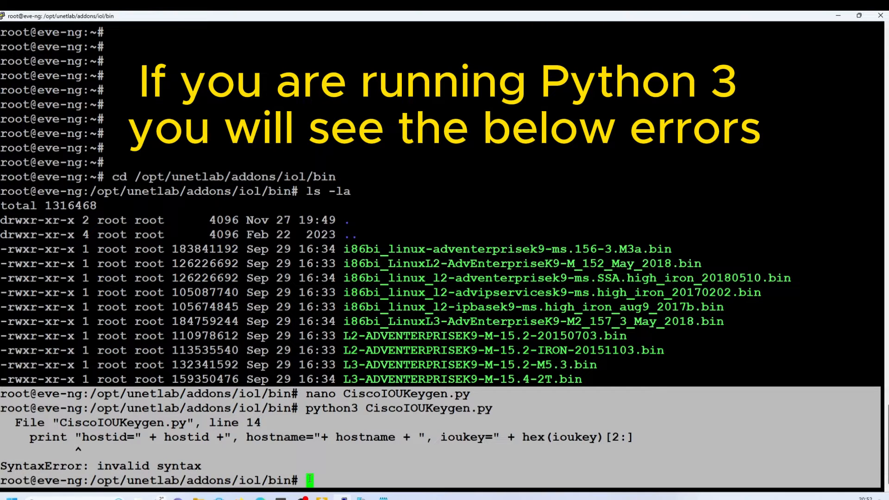
pyautogui.click(20, 399)
pyautogui.moveTo(4, 394); pyautogui.dragTo(408, 482)
pyautogui.click(391, 460)
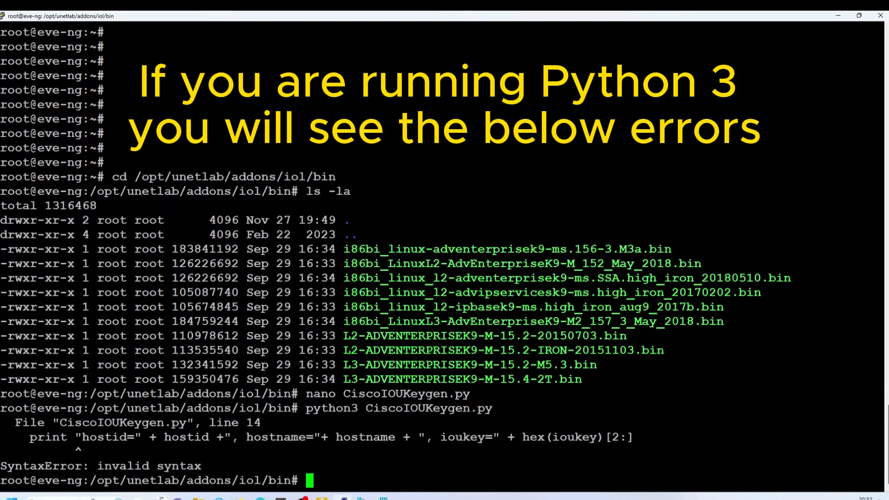
# - Capture the Python 3 error output with Snipping Tool
pyautogui.click(74, 499)
pyautogui.write('sn')
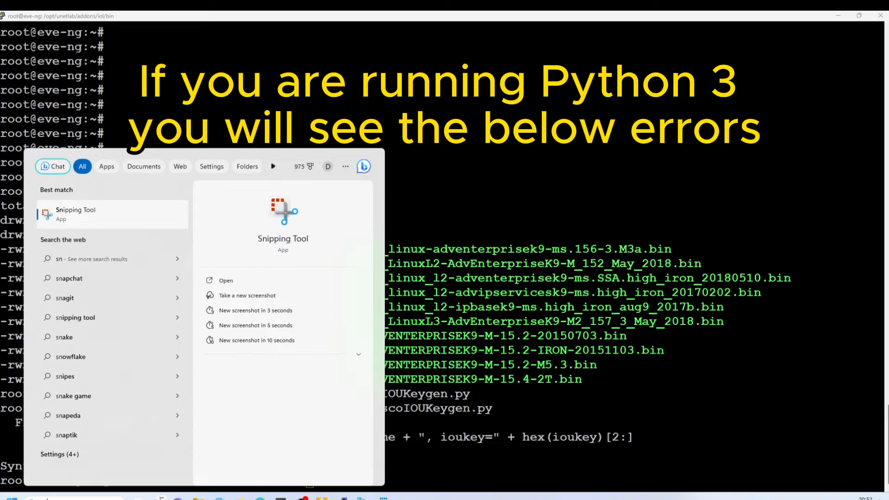
pyautogui.press('Return')
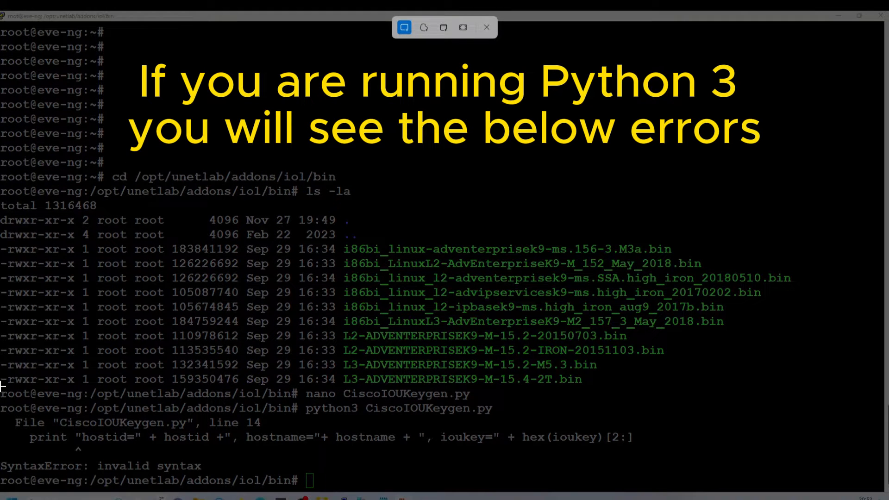
pyautogui.moveTo(1, 387); pyautogui.dragTo(684, 487)
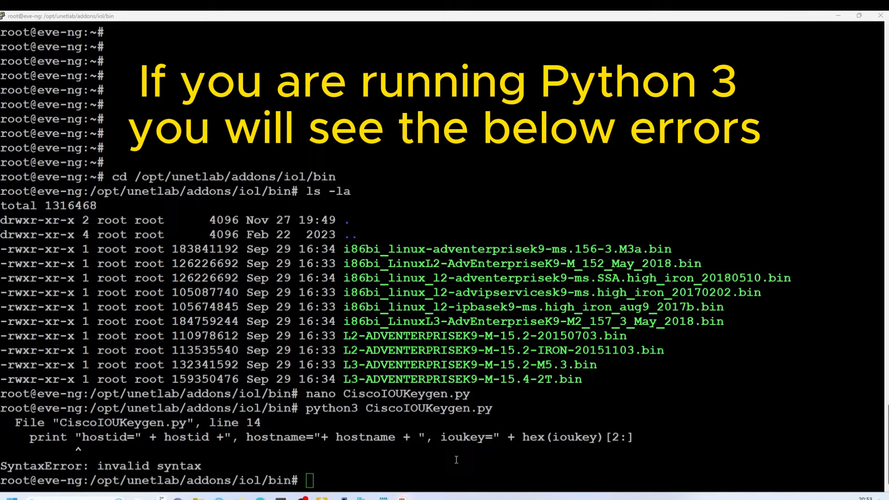
# - Reopen CiscoIOUKeygen.py in nano and wrap the line 14 hostid print in parentheses
pyautogui.click(474, 471)
pyautogui.write('nan')
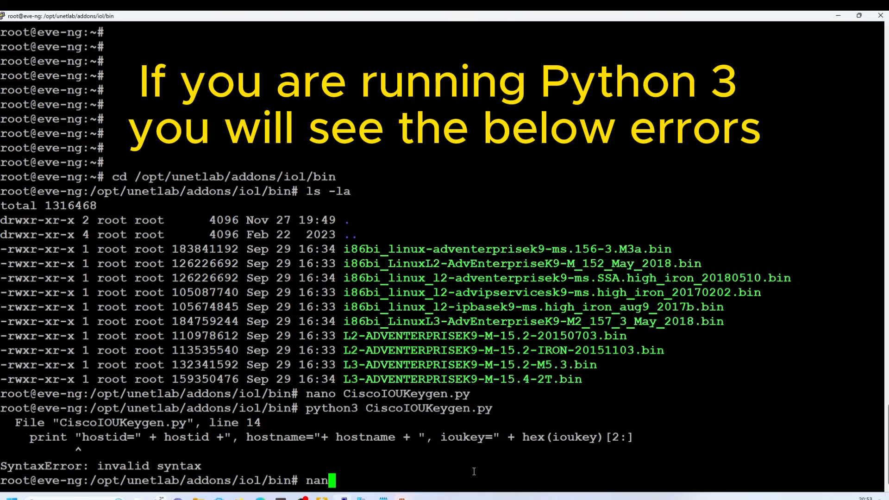
pyautogui.write('o ')
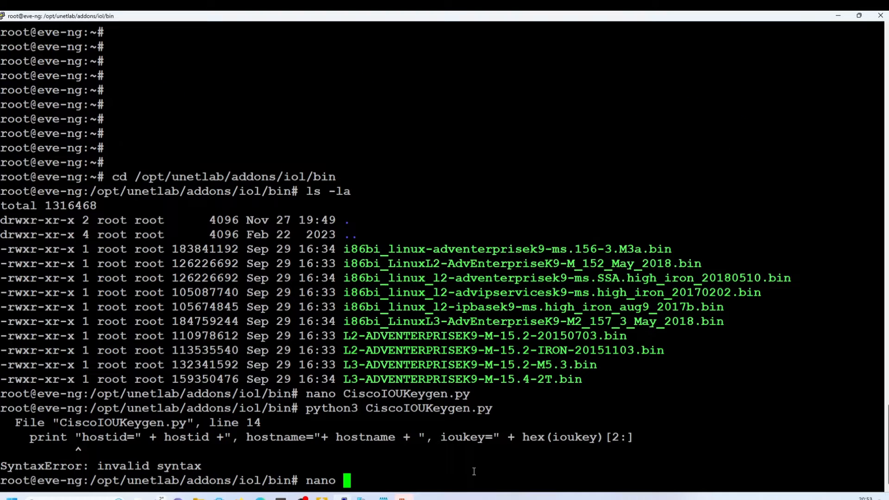
pyautogui.write('CiscoIOUKeygen.py')
pyautogui.press('Return')
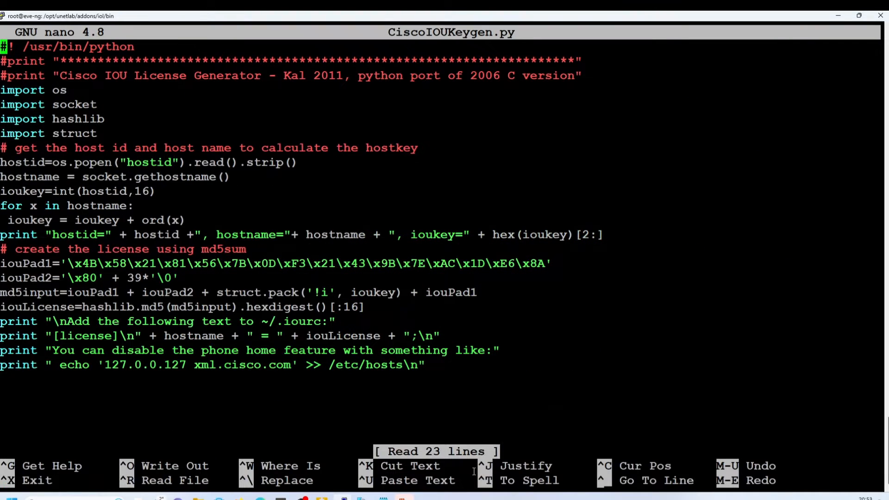
pyautogui.press('Down')
pyautogui.press('Down')
pyautogui.press('Down')
pyautogui.press('Down')
pyautogui.press('Down')
pyautogui.press('Down')
pyautogui.press('Down')
pyautogui.press('Down')
pyautogui.press('Down')
pyautogui.press('Down')
pyautogui.press('Down')
pyautogui.press('Down')
pyautogui.press('Down')
pyautogui.press('Right')
pyautogui.press('Right')
pyautogui.press('Right')
pyautogui.press('Right')
pyautogui.press('Right')
pyautogui.press('Right')
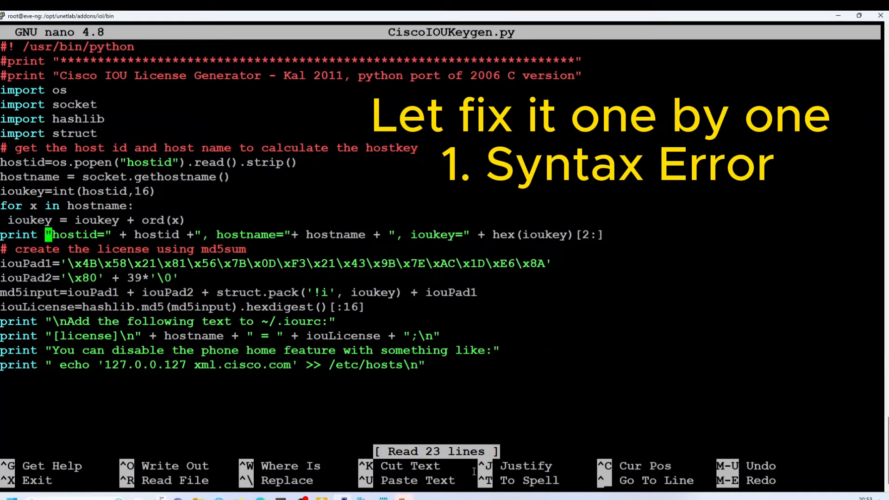
pyautogui.write('(')
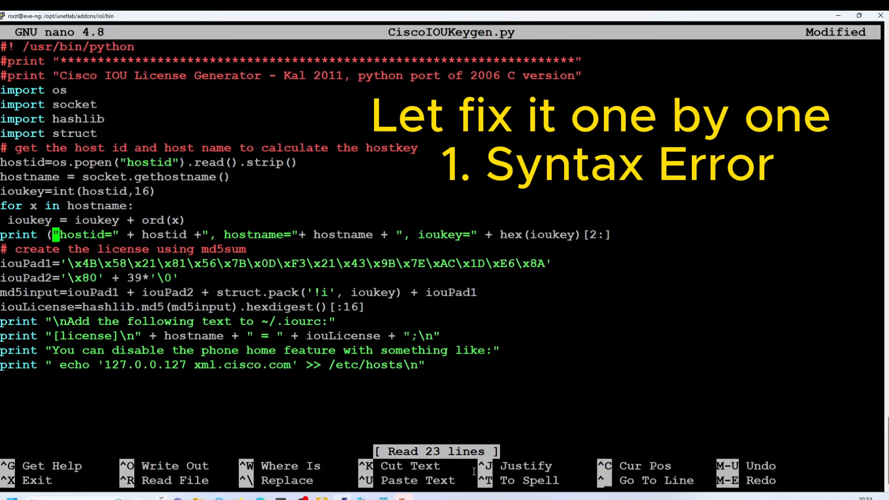
pyautogui.press('Right')
pyautogui.press('Right')
pyautogui.press('Right')
pyautogui.press('Right')
pyautogui.press('Right')
pyautogui.press('Right')
pyautogui.press('Right')
pyautogui.press('Right')
pyautogui.press('Right')
pyautogui.press('Right')
pyautogui.press('Right')
pyautogui.press('Right')
pyautogui.press('Right')
pyautogui.press('Right')
pyautogui.press('Right')
pyautogui.press('Right')
pyautogui.press('Right')
pyautogui.press('Right')
pyautogui.press('Right')
pyautogui.press('Right')
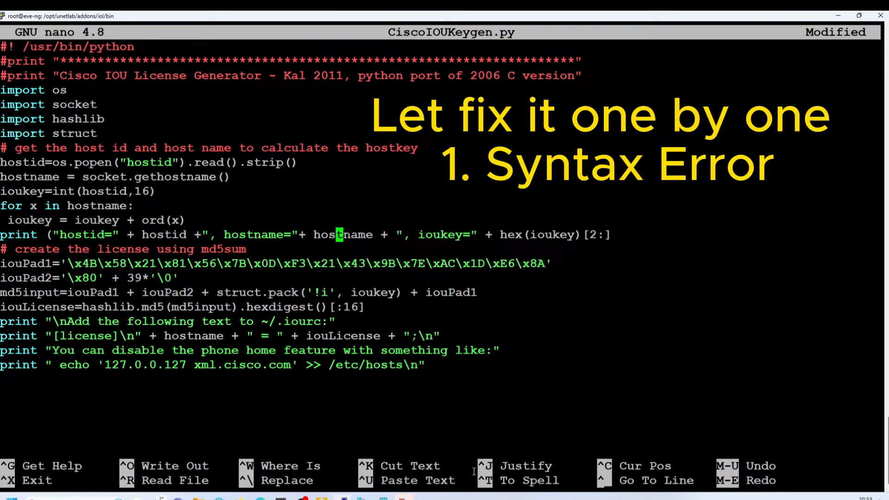
pyautogui.press('Right')
pyautogui.press('Right')
pyautogui.press('Right')
pyautogui.press('Right')
pyautogui.press('Right')
pyautogui.press('Right')
pyautogui.press('Right')
pyautogui.press('Right')
pyautogui.press('Right')
pyautogui.press('Right')
pyautogui.press('Right')
pyautogui.press('Right')
pyautogui.press('Right')
pyautogui.press('Right')
pyautogui.press('Right')
pyautogui.press('Right')
pyautogui.press('Right')
pyautogui.press('Right')
pyautogui.press('Right')
pyautogui.press('Right')
pyautogui.press('Right')
pyautogui.write(')')
# - Wrap the Add print statement in parentheses, fixing a misplaced closing bracket
pyautogui.press('Down')
pyautogui.press('Down')
pyautogui.press('Down')
pyautogui.press('Down')
pyautogui.press('Down')
pyautogui.press('Down')
pyautogui.press('Down')
pyautogui.press('Up')
pyautogui.hotkey('ctrl', 'Left')
pyautogui.hotkey('ctrl', 'Left')
pyautogui.hotkey('ctrl', 'Left')
pyautogui.hotkey('ctrl', 'Left')
pyautogui.hotkey('ctrl', 'Left')
pyautogui.hotkey('ctrl', 'Left')
pyautogui.hotkey('ctrl', 'Left')
pyautogui.hotkey('ctrl', 'Left')
pyautogui.write('(')
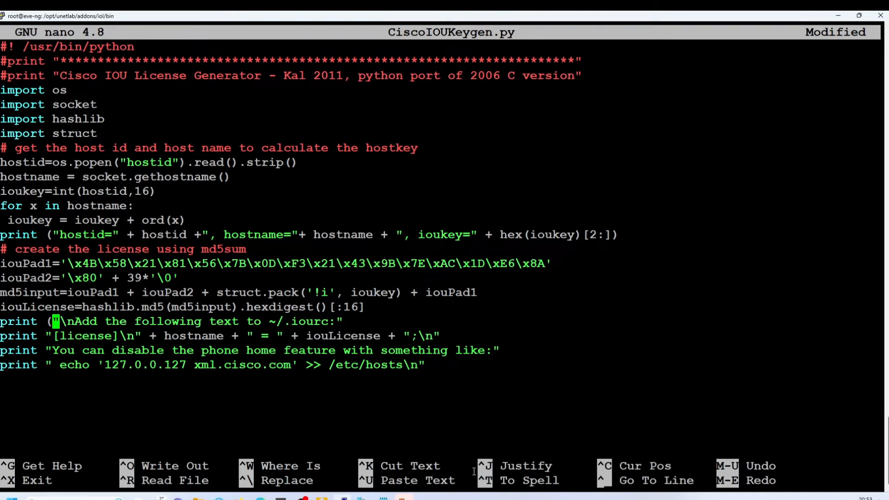
pyautogui.hotkey('ctrl', 'Right')
pyautogui.hotkey('ctrl', 'Right')
pyautogui.hotkey('ctrl', 'Right')
pyautogui.hotkey('ctrl', 'Right')
pyautogui.hotkey('ctrl', 'Right')
pyautogui.hotkey('ctrl', 'Right')
pyautogui.write(')')
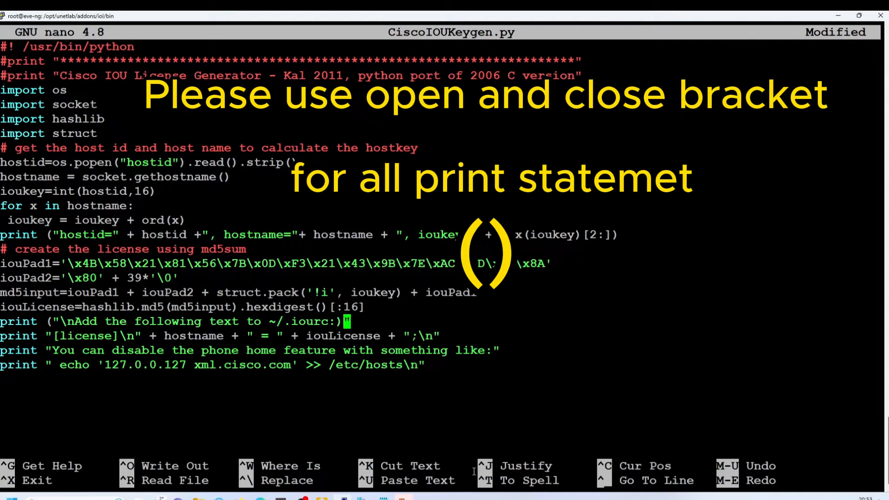
pyautogui.press('BackSpace')
pyautogui.press('Right')
pyautogui.write(')')
# - Wrap the [license] print statement in parentheses
pyautogui.press('Down')
pyautogui.press('Left')
pyautogui.press('Left')
pyautogui.press('Left')
pyautogui.press('Left')
pyautogui.press('Left')
pyautogui.press('Left')
pyautogui.press('Left')
pyautogui.press('Left')
pyautogui.press('Left')
pyautogui.press('Left')
pyautogui.press('Left')
pyautogui.press('Left')
pyautogui.press('Left')
pyautogui.press('Left')
pyautogui.press('Left')
pyautogui.press('Left')
pyautogui.press('Left')
pyautogui.press('Left')
pyautogui.press('Left')
pyautogui.press('Left')
pyautogui.press('Left')
pyautogui.press('Left')
pyautogui.press('Left')
pyautogui.press('Left')
pyautogui.press('Left')
pyautogui.press('Left')
pyautogui.write('(')
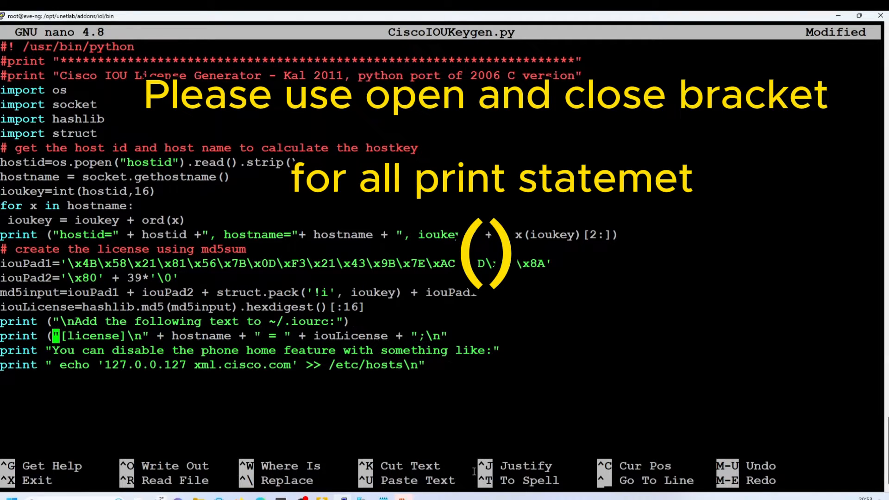
pyautogui.press('Right')
pyautogui.press('Right')
pyautogui.press('Right')
pyautogui.press('Right')
pyautogui.press('Right')
pyautogui.press('Right')
pyautogui.press('Right')
pyautogui.press('Right')
pyautogui.press('Right')
pyautogui.press('Right')
pyautogui.press('Right')
pyautogui.press('Right')
pyautogui.press('Right')
pyautogui.press('Right')
pyautogui.press('Right')
pyautogui.press('Right')
pyautogui.press('Right')
pyautogui.press('Right')
pyautogui.press('Right')
pyautogui.press('Right')
pyautogui.press('Right')
pyautogui.press('Right')
pyautogui.press('Right')
pyautogui.press('Right')
pyautogui.press('Right')
pyautogui.press('Right')
pyautogui.press('Right')
pyautogui.press('Right')
pyautogui.press('Right')
pyautogui.press('Right')
pyautogui.press('Right')
pyautogui.press('Right')
pyautogui.press('Right')
pyautogui.press('Right')
pyautogui.press('Right')
pyautogui.press('Right')
pyautogui.press('Right')
pyautogui.press('Right')
pyautogui.press('Right')
pyautogui.press('Right')
pyautogui.write(')')
pyautogui.press('BackSpace')
pyautogui.press('Right')
pyautogui.write(')')
# - Wrap the 'You can disable' and echo print statements in parentheses
pyautogui.press('Down')
pyautogui.press('Left')
pyautogui.press('Left')
pyautogui.press('Left')
pyautogui.press('Left')
pyautogui.press('Left')
pyautogui.press('Left')
pyautogui.press('Left')
pyautogui.press('Left')
pyautogui.press('Left')
pyautogui.press('Left')
pyautogui.press('Left')
pyautogui.press('Left')
pyautogui.press('Left')
pyautogui.press('Left')
pyautogui.press('Left')
pyautogui.press('Left')
pyautogui.press('Left')
pyautogui.press('Left')
pyautogui.press('Left')
pyautogui.press('Left')
pyautogui.press('Left')
pyautogui.press('Left')
pyautogui.press('Left')
pyautogui.press('Left')
pyautogui.press('Left')
pyautogui.press('Left')
pyautogui.press('Left')
pyautogui.press('Left')
pyautogui.press('Left')
pyautogui.press('Left')
pyautogui.press('Left')
pyautogui.press('Left')
pyautogui.press('Left')
pyautogui.press('Left')
pyautogui.press('Left')
pyautogui.press('Left')
pyautogui.press('Left')
pyautogui.write('(')
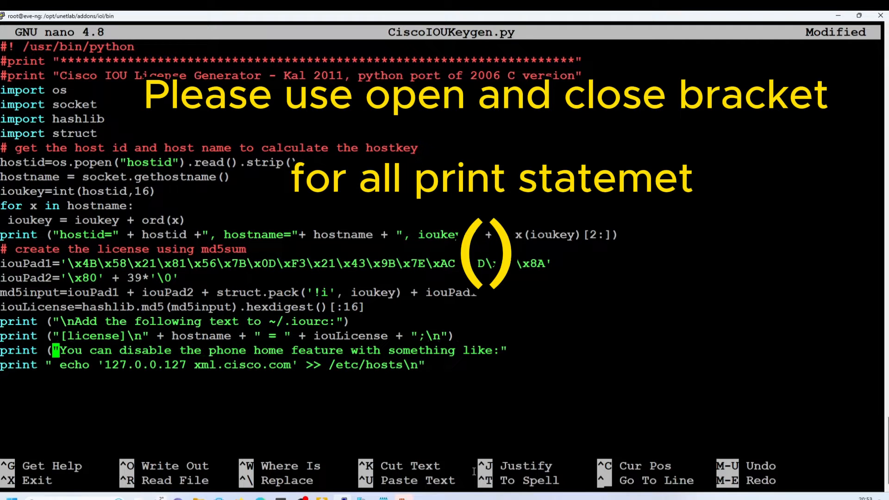
pyautogui.press('Right')
pyautogui.press('Right')
pyautogui.press('Right')
pyautogui.press('Right')
pyautogui.press('Right')
pyautogui.press('Right')
pyautogui.press('Right')
pyautogui.press('Right')
pyautogui.press('Right')
pyautogui.press('Right')
pyautogui.press('Right')
pyautogui.press('Right')
pyautogui.press('Right')
pyautogui.press('Right')
pyautogui.press('Right')
pyautogui.press('Right')
pyautogui.press('Right')
pyautogui.press('Right')
pyautogui.press('Right')
pyautogui.press('Right')
pyautogui.press('Right')
pyautogui.press('Right')
pyautogui.press('Right')
pyautogui.press('Right')
pyautogui.press('Right')
pyautogui.press('Right')
pyautogui.press('Right')
pyautogui.press('Right')
pyautogui.press('Right')
pyautogui.press('Right')
pyautogui.press('Right')
pyautogui.press('Right')
pyautogui.press('Right')
pyautogui.press('Right')
pyautogui.press('Right')
pyautogui.press('Right')
pyautogui.press('Right')
pyautogui.press('Right')
pyautogui.press('Right')
pyautogui.press('Right')
pyautogui.write(')')
pyautogui.press('Down')
pyautogui.press('Left')
pyautogui.press('Left')
pyautogui.press('Left')
pyautogui.press('Left')
pyautogui.press('Left')
pyautogui.press('Left')
pyautogui.press('Left')
pyautogui.press('Left')
pyautogui.press('Left')
pyautogui.press('Left')
pyautogui.press('Left')
pyautogui.press('Left')
pyautogui.press('Left')
pyautogui.press('Left')
pyautogui.press('Left')
pyautogui.press('Left')
pyautogui.press('Left')
pyautogui.press('Left')
pyautogui.press('Left')
pyautogui.press('Left')
pyautogui.press('Left')
pyautogui.press('Left')
pyautogui.press('Left')
pyautogui.press('Left')
pyautogui.press('Left')
pyautogui.press('Left')
pyautogui.press('Left')
pyautogui.press('Left')
pyautogui.press('Left')
pyautogui.press('Left')
pyautogui.write('(')
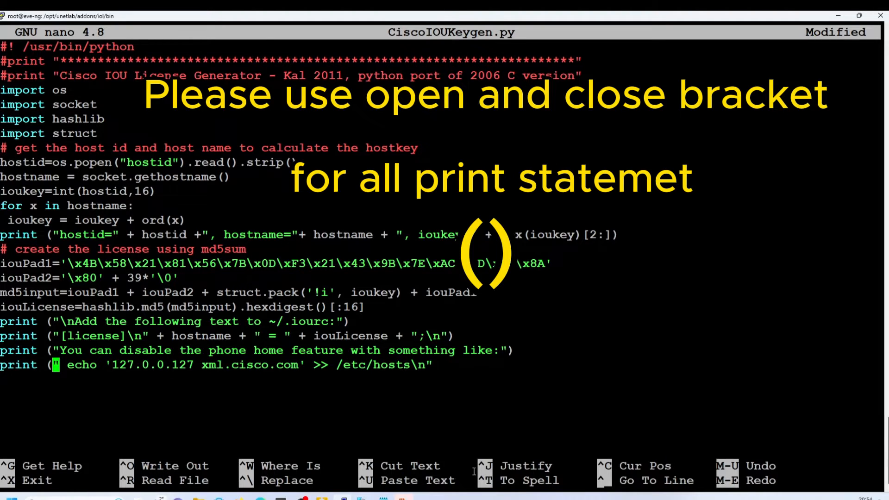
pyautogui.press('Right')
pyautogui.press('Right')
pyautogui.press('Right')
pyautogui.press('Right')
pyautogui.press('Right')
pyautogui.press('Right')
pyautogui.press('Right')
pyautogui.press('Right')
pyautogui.press('Right')
pyautogui.press('Right')
pyautogui.press('Right')
pyautogui.press('Right')
pyautogui.press('Right')
pyautogui.press('Right')
pyautogui.press('Right')
pyautogui.press('Right')
pyautogui.press('Right')
pyautogui.press('Right')
pyautogui.press('Right')
pyautogui.press('Right')
pyautogui.press('Right')
pyautogui.press('Right')
pyautogui.press('Right')
pyautogui.press('Right')
pyautogui.press('Right')
pyautogui.press('Right')
pyautogui.press('Right')
pyautogui.press('Right')
pyautogui.press('Right')
pyautogui.press('Right')
pyautogui.press('Right')
pyautogui.press('Right')
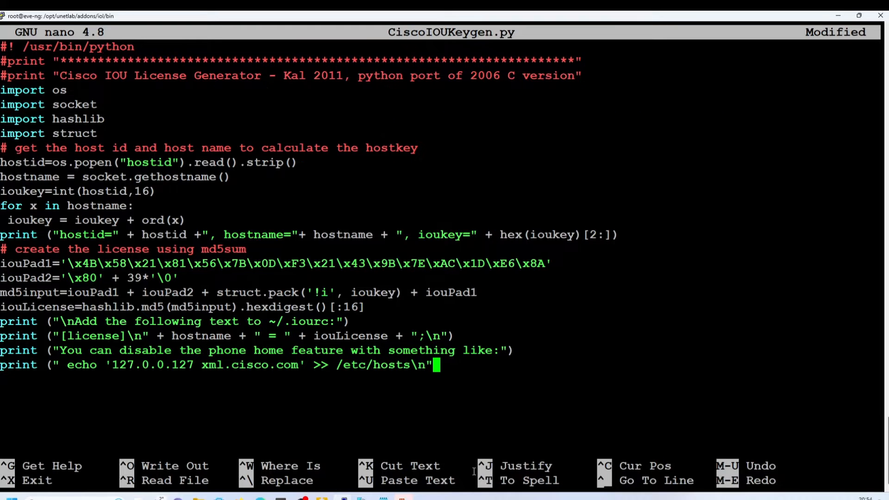
pyautogui.write(')')
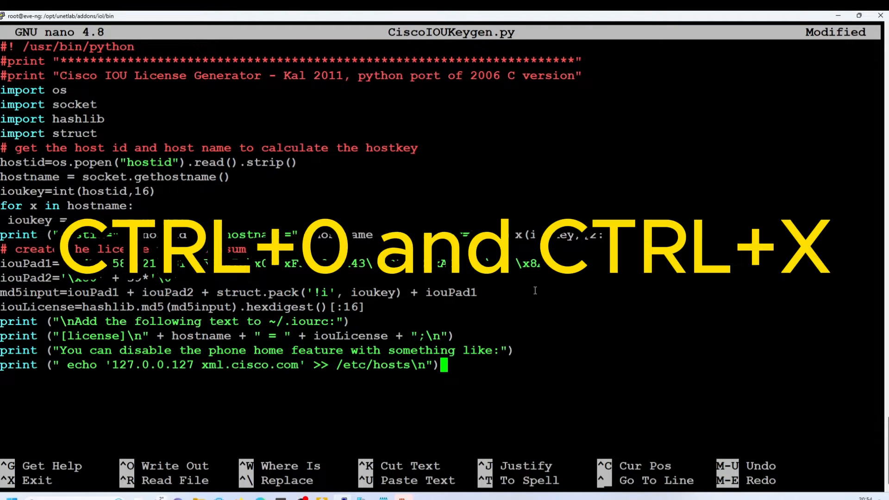
# - Save the edited script under the same name and exit nano
pyautogui.moveTo(114, 466); pyautogui.dragTo(214, 468)
pyautogui.hotkey('ctrl', 'o')
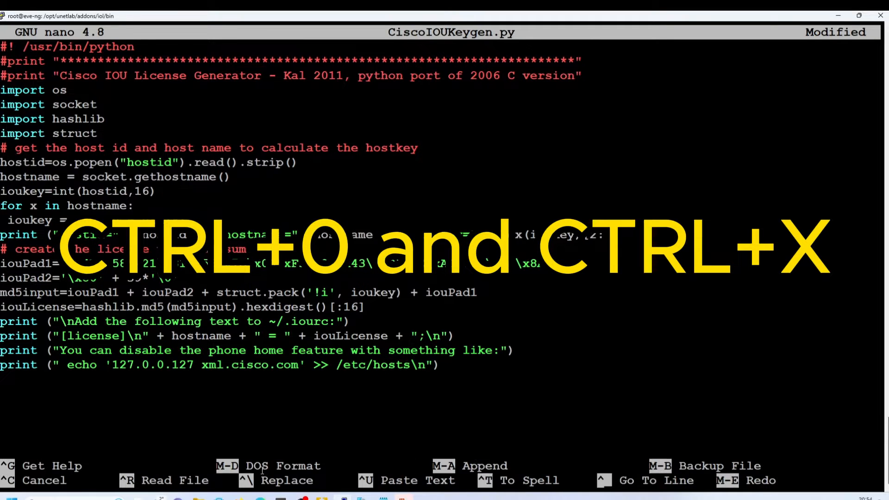
pyautogui.press('Return')
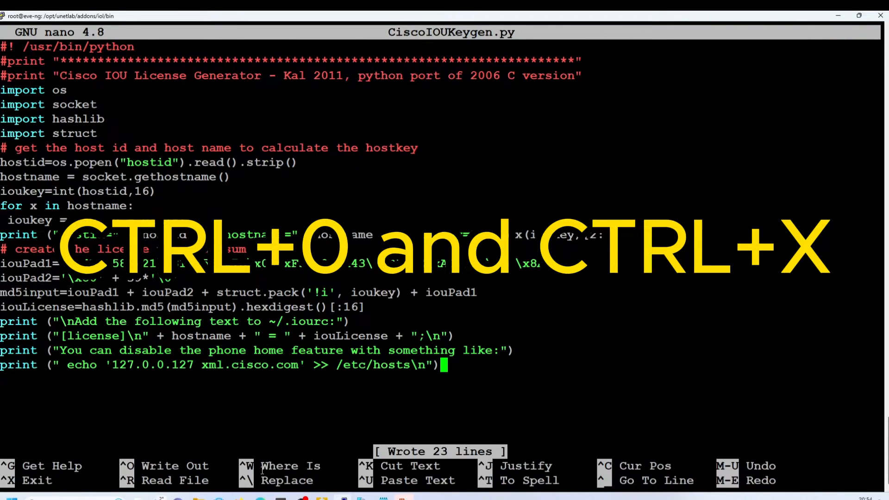
pyautogui.hotkey('ctrl', 'x')
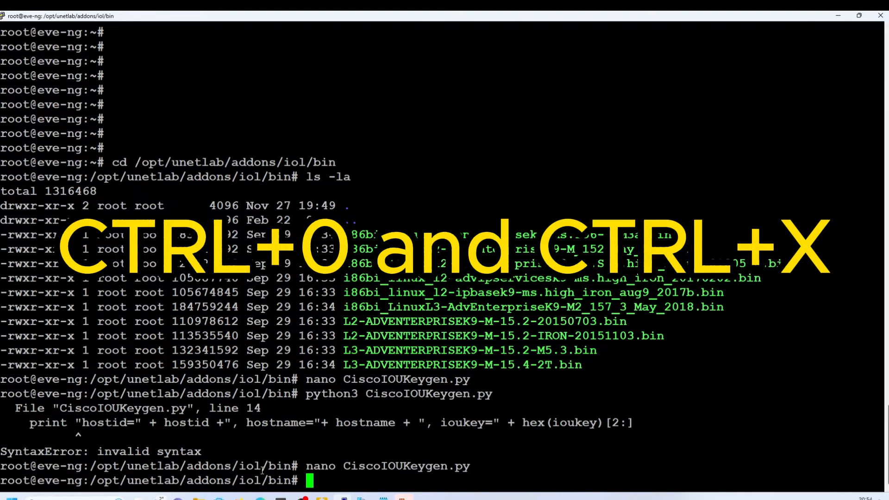
# - Reopen CiscoIOUKeygen.py in nano and close it without changes
pyautogui.press('Up')
pyautogui.press('Return')
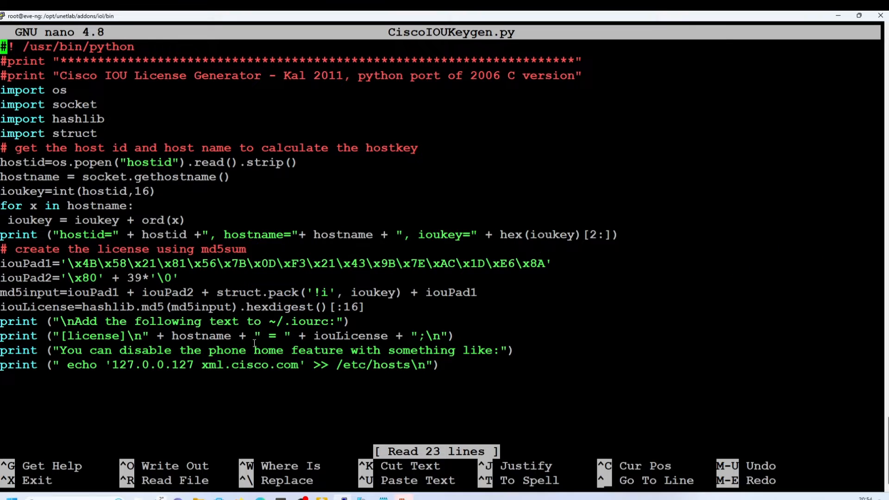
pyautogui.hotkey('ctrl', 'x')
# - Rerun python3 CiscoIOUKeygen.py, which prints the hostid then hits a line 18 TypeError
pyautogui.press('Up')
pyautogui.press('Up')
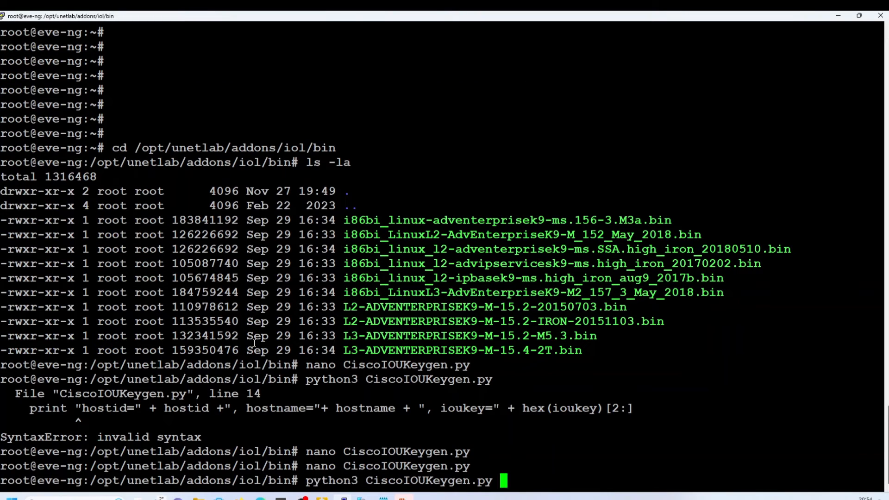
pyautogui.moveTo(306, 479); pyautogui.dragTo(504, 481)
pyautogui.press('Return')
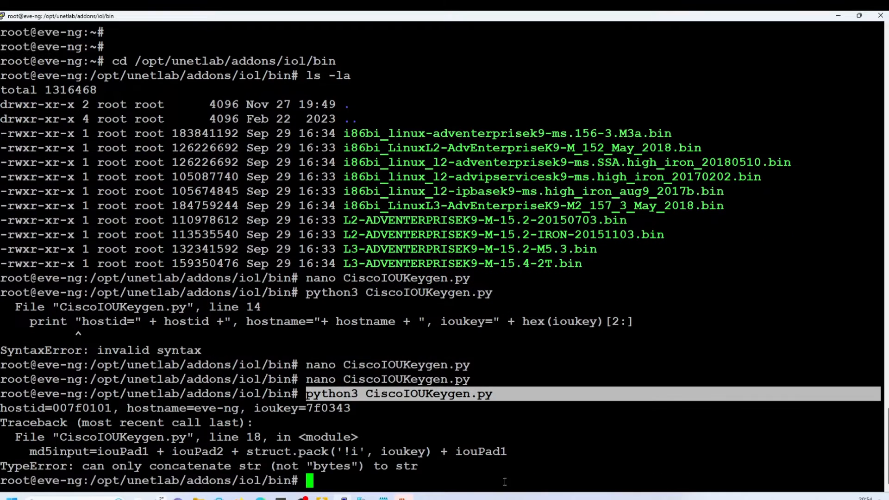
pyautogui.click(12, 438)
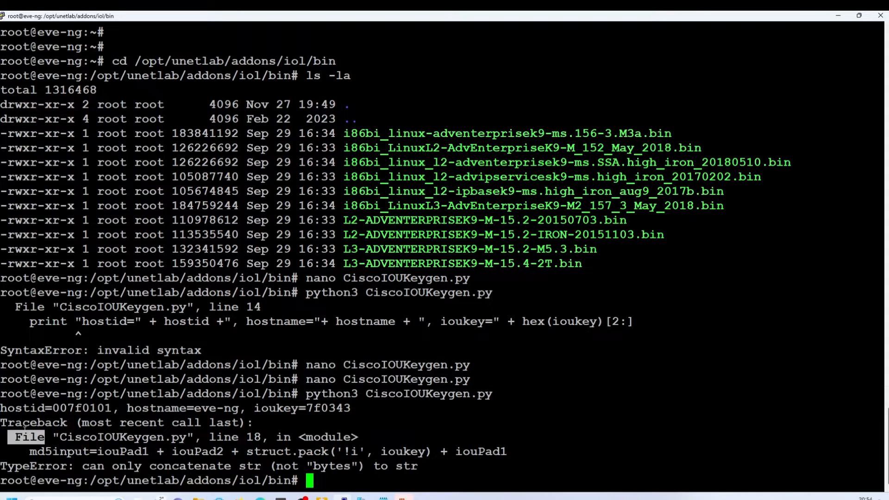
pyautogui.moveTo(1, 422); pyautogui.dragTo(418, 467)
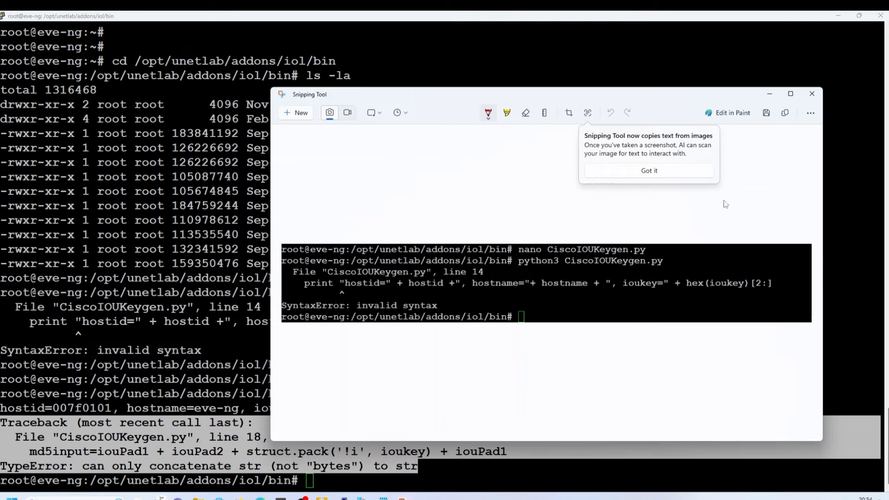
# - Save the syntax error screenshot, replacing the existing file
pyautogui.click(766, 114)
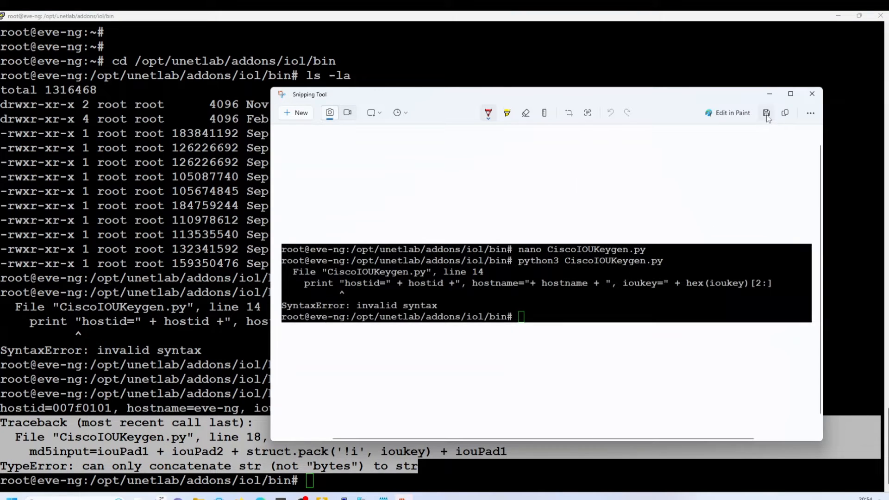
pyautogui.click(766, 114)
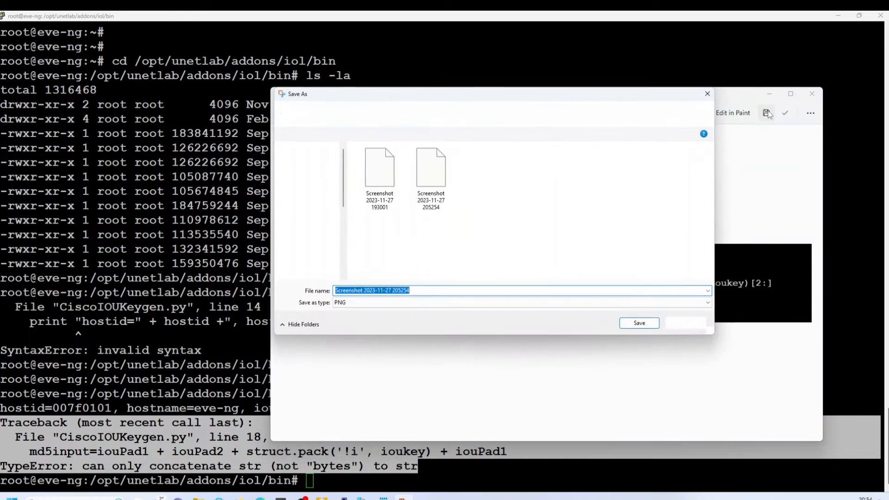
pyautogui.click(637, 323)
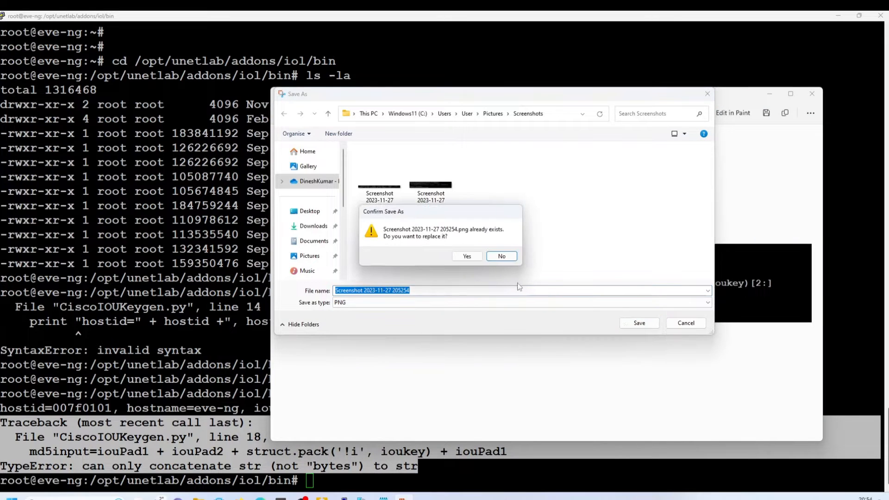
pyautogui.click(475, 257)
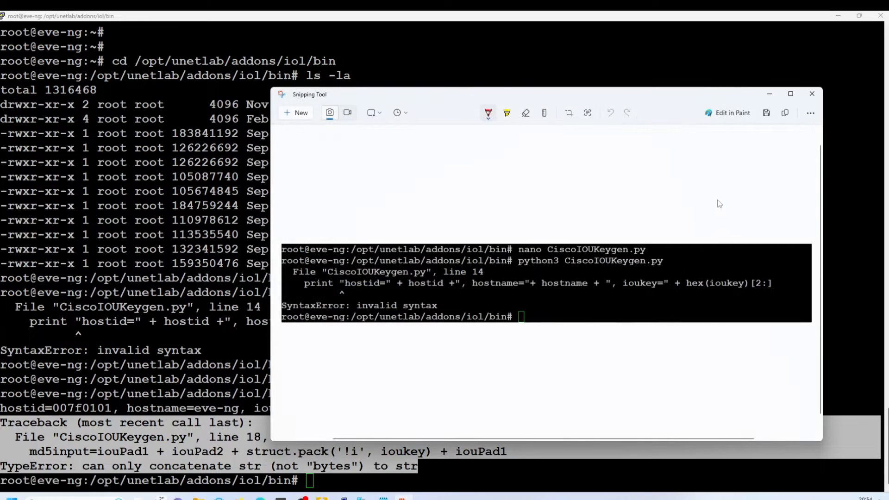
pyautogui.click(776, 98)
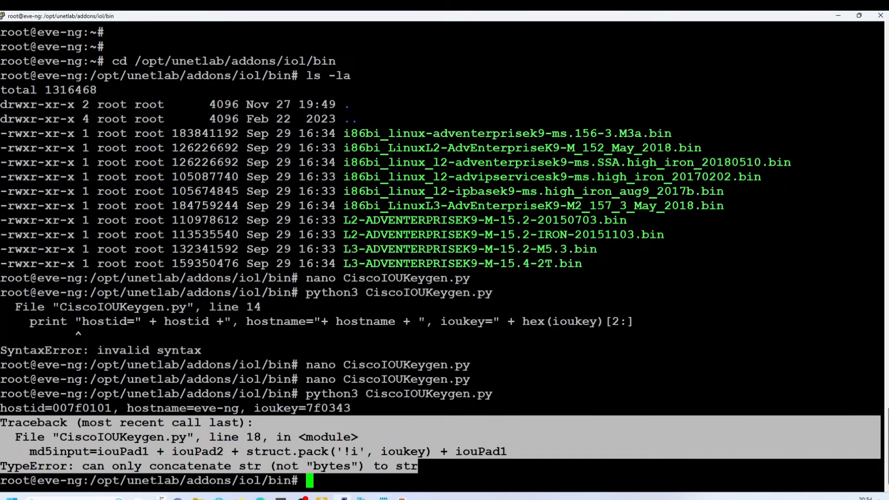
pyautogui.click(401, 498)
pyautogui.click(294, 114)
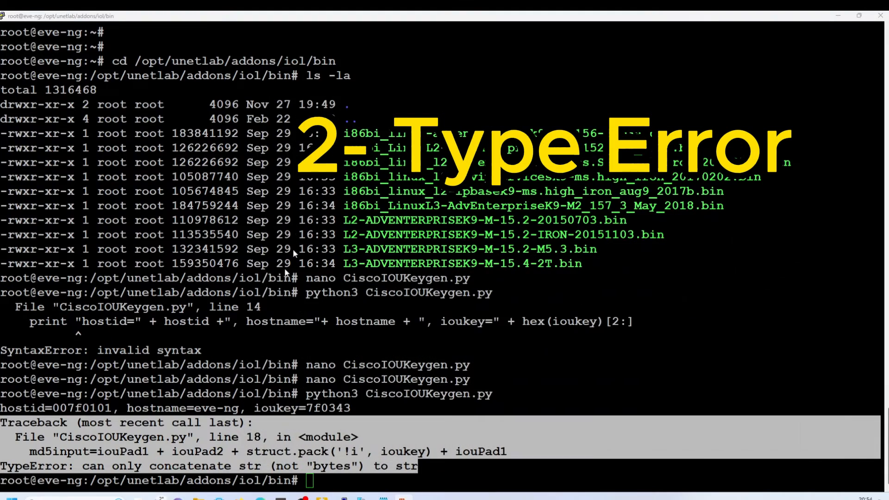
pyautogui.moveTo(1, 394); pyautogui.dragTo(556, 486)
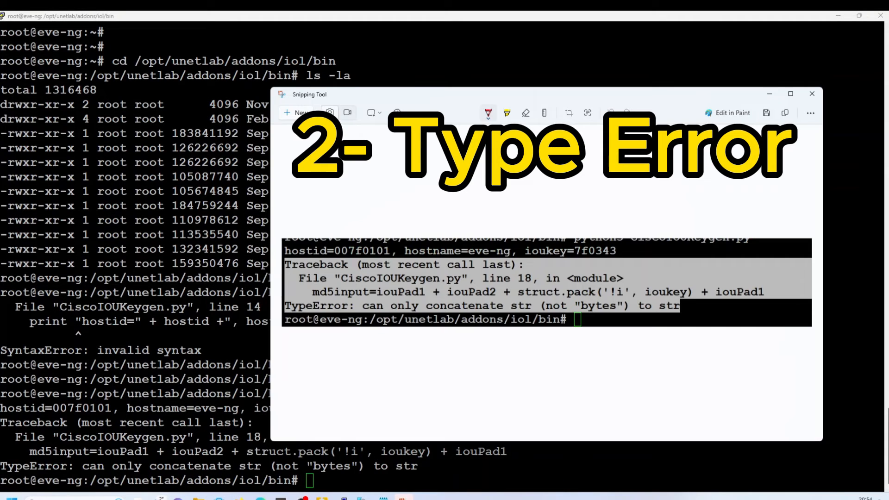
pyautogui.click(766, 113)
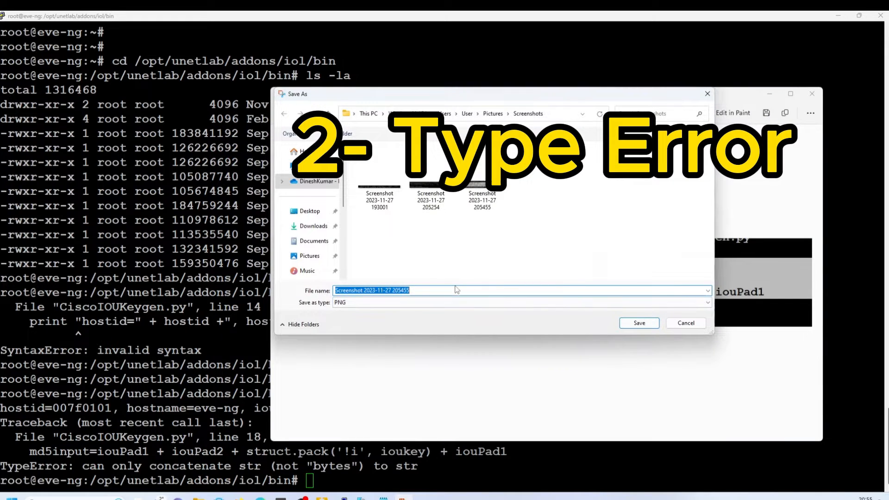
pyautogui.click(431, 290)
pyautogui.press('BackSpace')
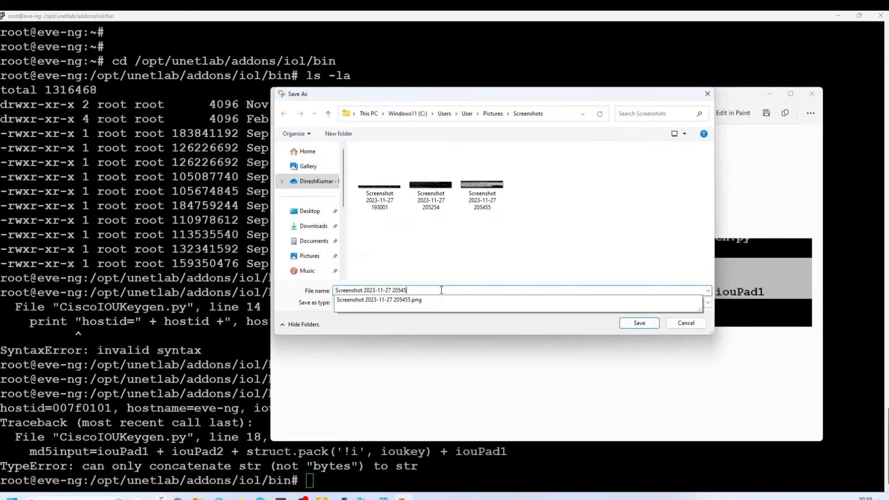
pyautogui.write('6')
pyautogui.click(640, 323)
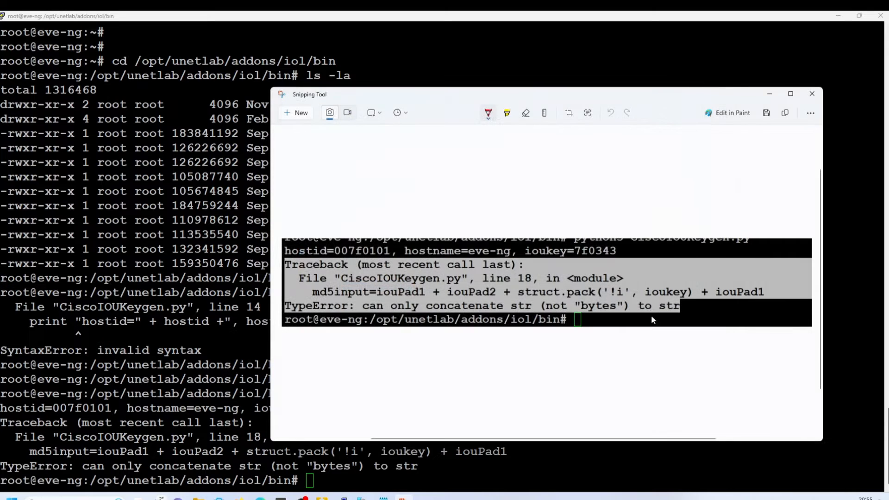
pyautogui.click(818, 96)
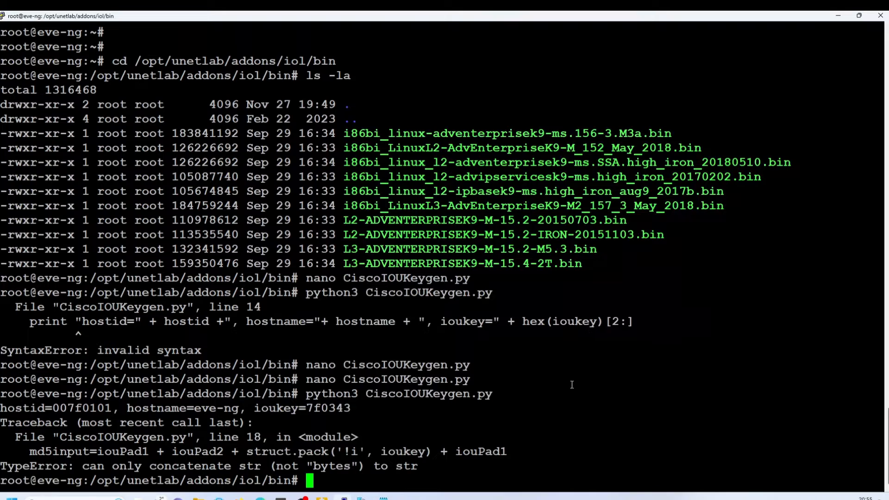
# - In nano, add a space before '=' on the iouPad1 and iouPad2 lines, then save and exit
pyautogui.write('nano Ci')
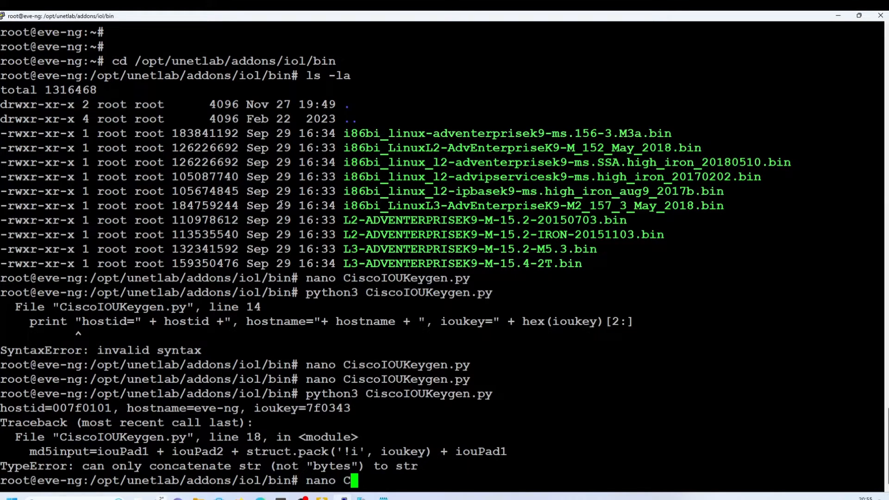
pyautogui.press('Tab')
pyautogui.press('Return')
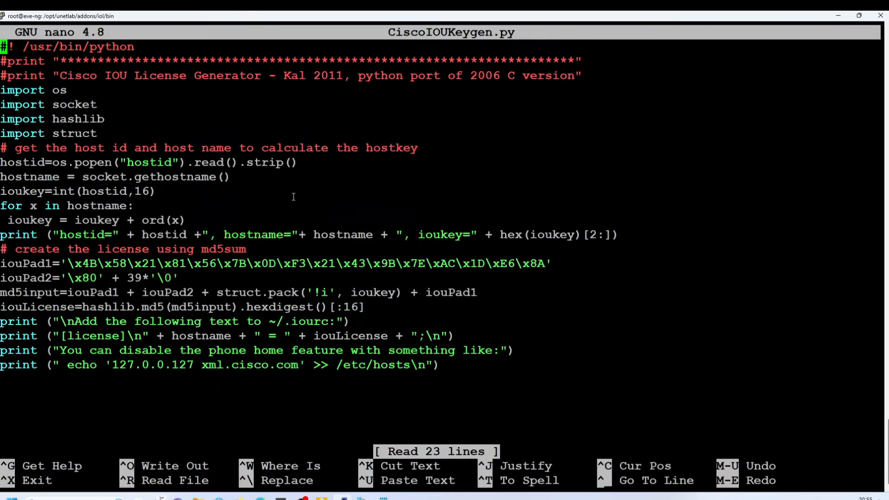
pyautogui.press('Down')
pyautogui.press('Down')
pyautogui.press('Down')
pyautogui.press('Down')
pyautogui.press('Down')
pyautogui.press('Down')
pyautogui.press('Down')
pyautogui.press('Down')
pyautogui.press('Down')
pyautogui.press('Down')
pyautogui.press('Down')
pyautogui.press('Down')
pyautogui.press('Down')
pyautogui.press('Down')
pyautogui.press('Down')
pyautogui.press('Right')
pyautogui.press('Right')
pyautogui.press('Right')
pyautogui.press('Right')
pyautogui.press('Right')
pyautogui.press('Right')
pyautogui.press('Right')
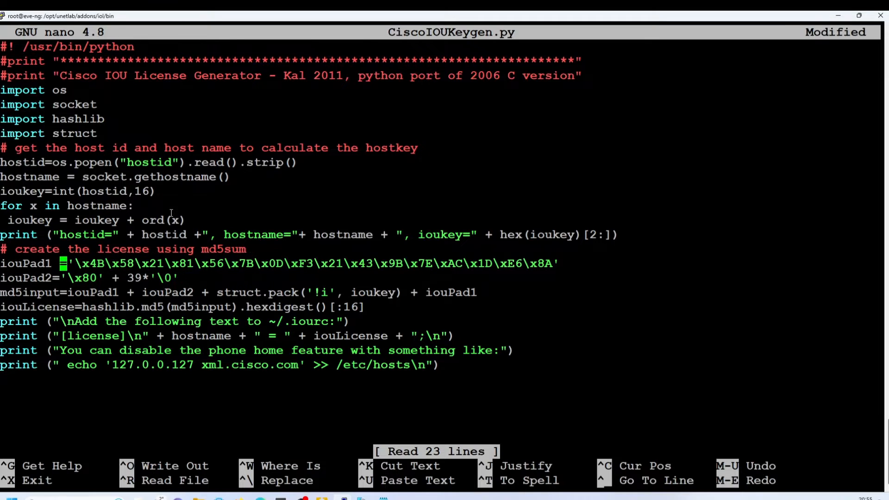
pyautogui.press('Down')
pyautogui.press('Left')
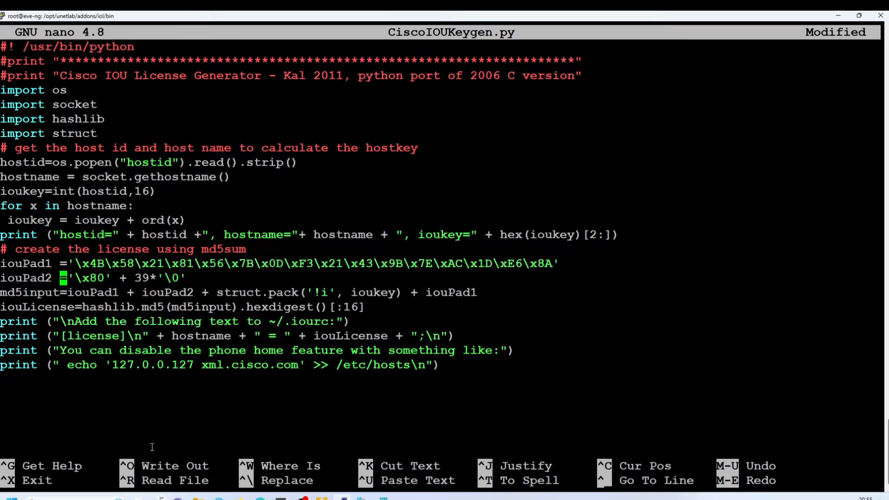
pyautogui.moveTo(118, 464); pyautogui.dragTo(216, 466)
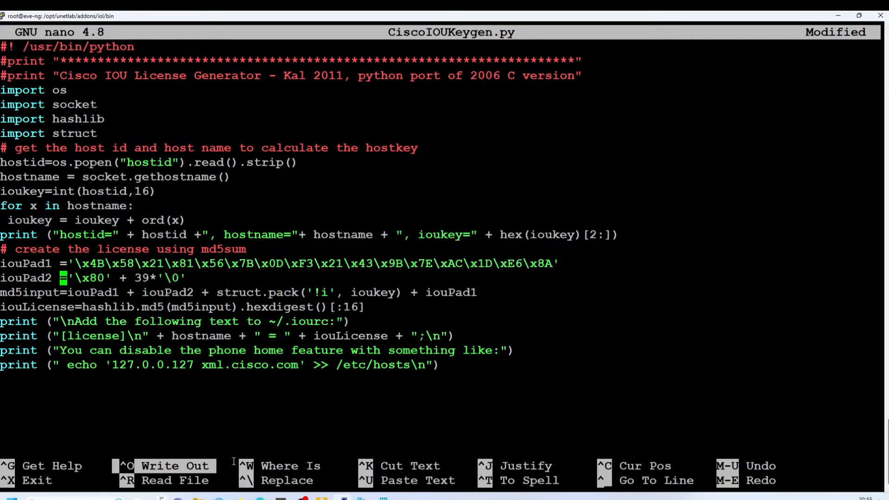
pyautogui.hotkey('ctrl', 'o')
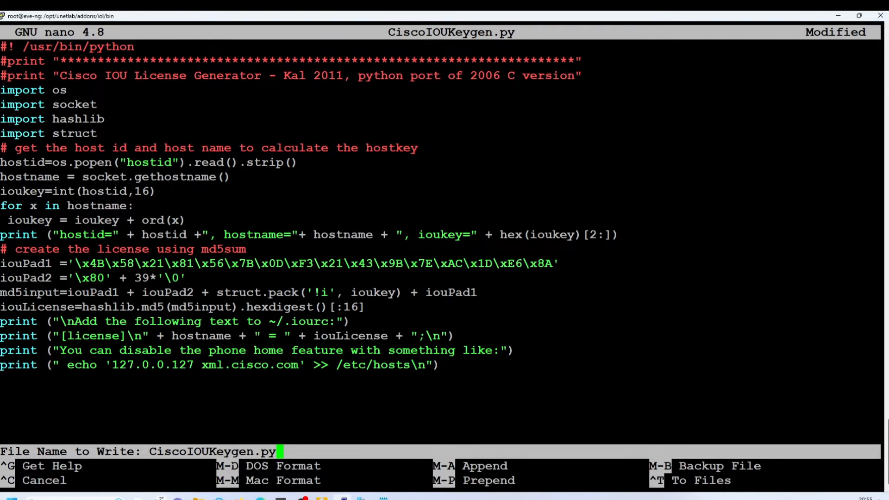
pyautogui.press('Return')
pyautogui.hotkey('ctrl', 'x')
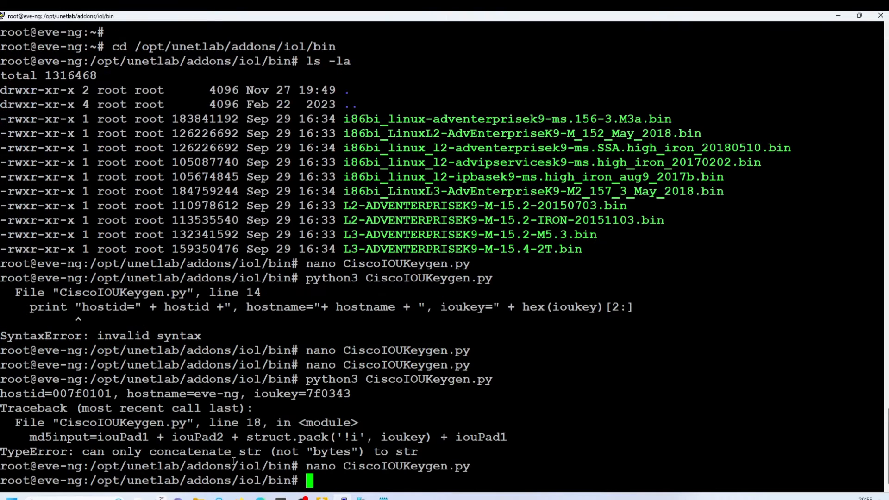
# - Rerun the keygen script, which still fails with the str/bytes TypeError on line 18
pyautogui.press('Up')
pyautogui.press('Up')
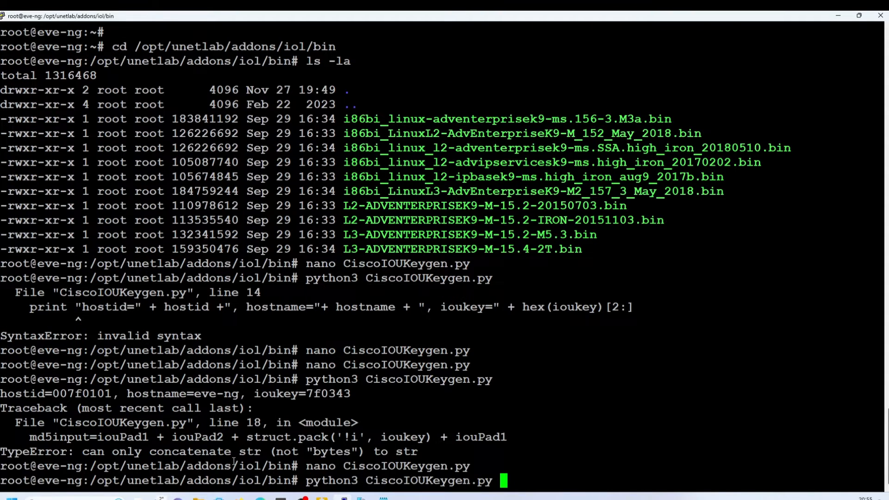
pyautogui.press('Return')
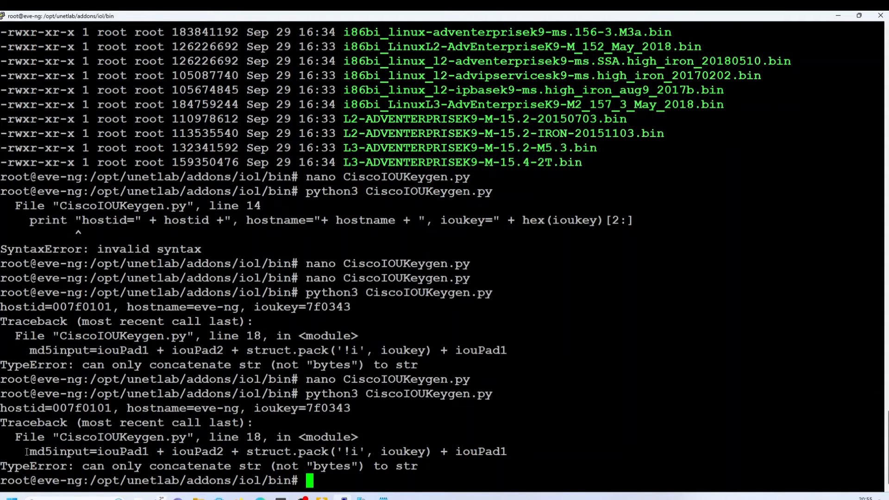
pyautogui.moveTo(26, 452); pyautogui.dragTo(483, 472)
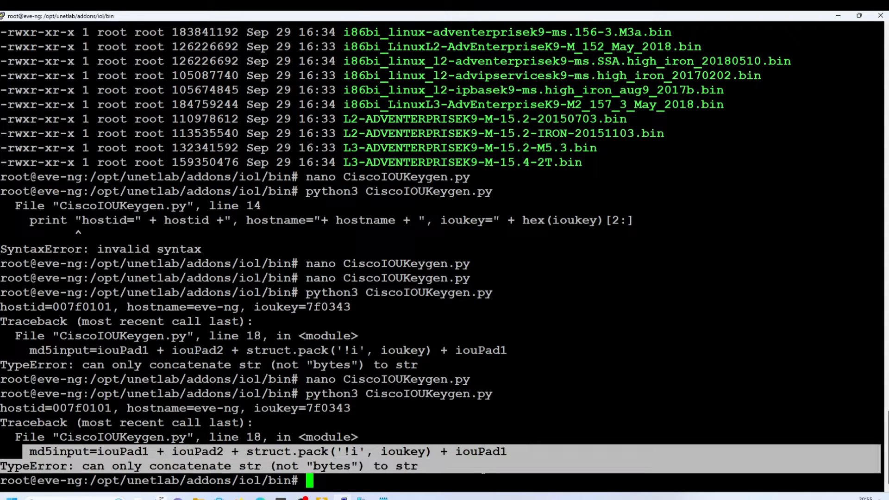
pyautogui.click(406, 476)
# - Reopen CiscoIOUKeygen.py in nano from command history
pyautogui.press('Up')
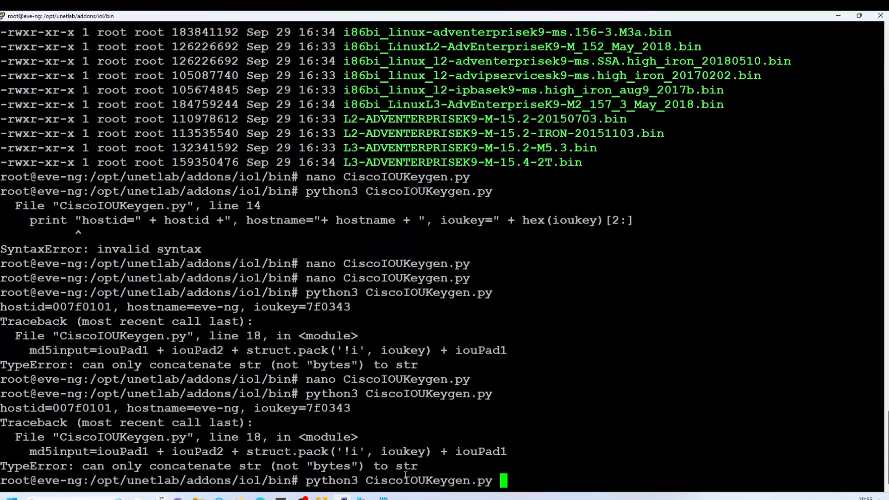
pyautogui.press('Up')
pyautogui.press('Return')
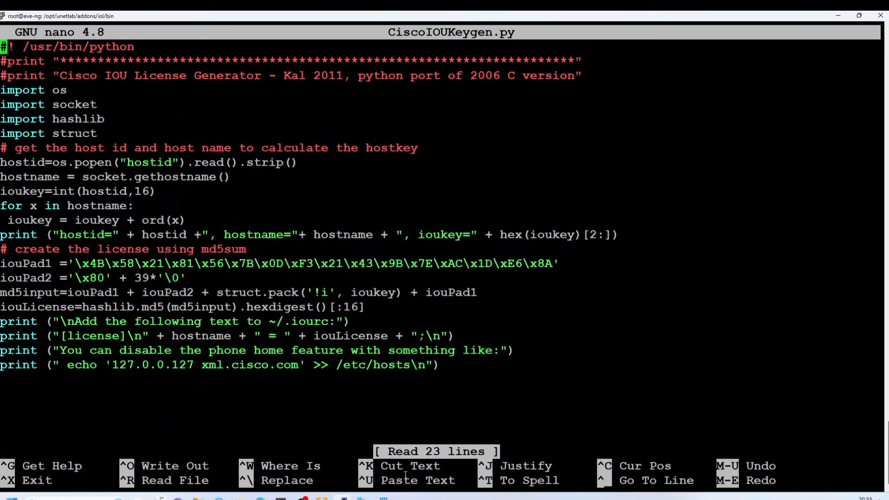
# - Prefix the iouPad1 and iouPad2 strings with b, spacing after each '=', and start saving
pyautogui.press('Down')
pyautogui.press('Down')
pyautogui.press('Down')
pyautogui.press('Down')
pyautogui.press('Down')
pyautogui.press('Down')
pyautogui.press('Down')
pyautogui.press('Down')
pyautogui.press('Down')
pyautogui.press('Down')
pyautogui.press('Down')
pyautogui.press('Down')
pyautogui.press('Down')
pyautogui.press('Down')
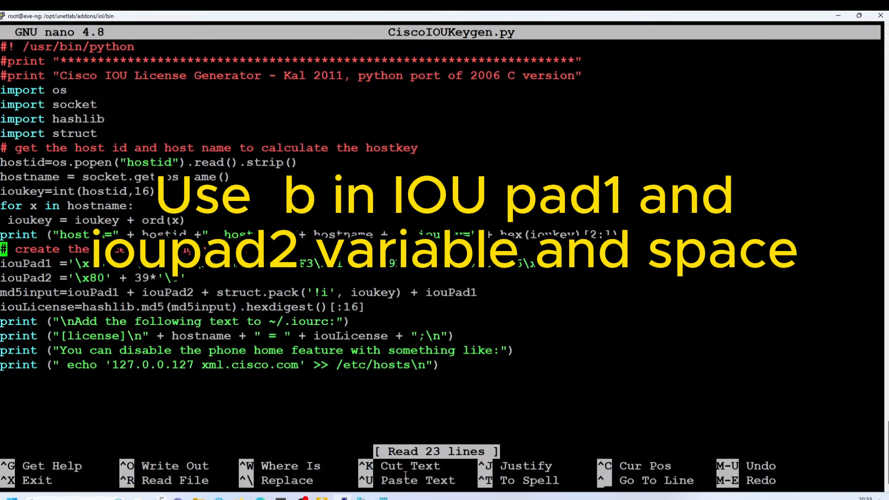
pyautogui.press('Down')
pyautogui.press('Right')
pyautogui.press('Right')
pyautogui.press('Right')
pyautogui.press('Right')
pyautogui.press('Right')
pyautogui.press('Right')
pyautogui.press('Right')
pyautogui.press('Right')
pyautogui.press('Right')
pyautogui.write('b')
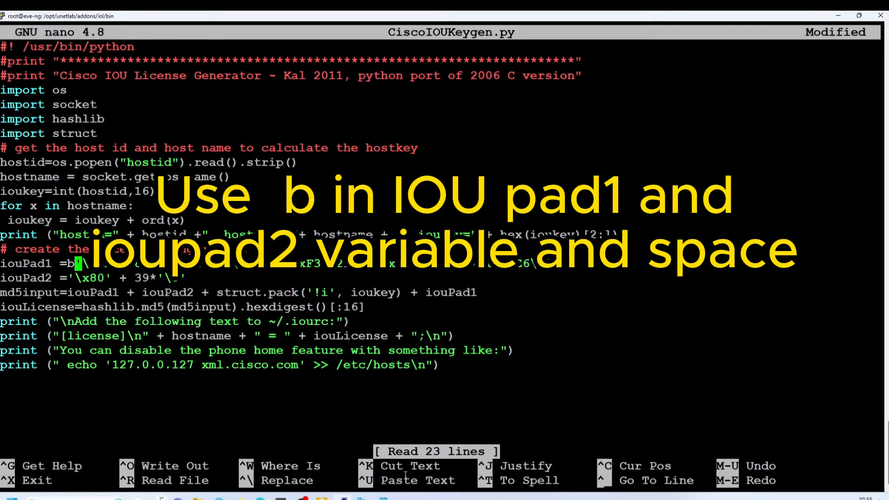
pyautogui.press('Down')
pyautogui.press('Left')
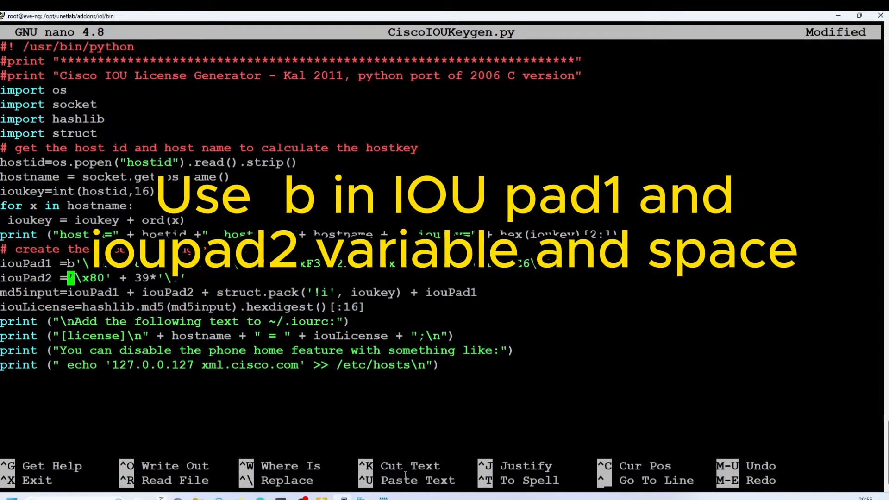
pyautogui.write('b')
pyautogui.press('Left')
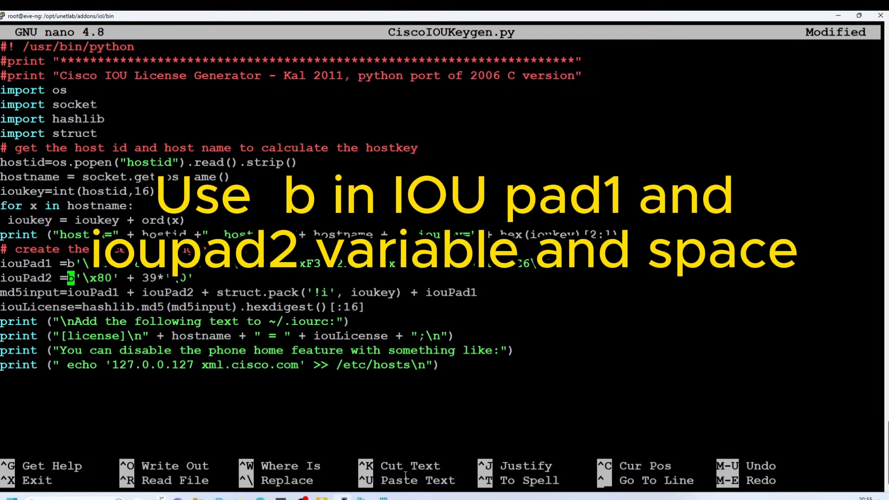
pyautogui.press('Up')
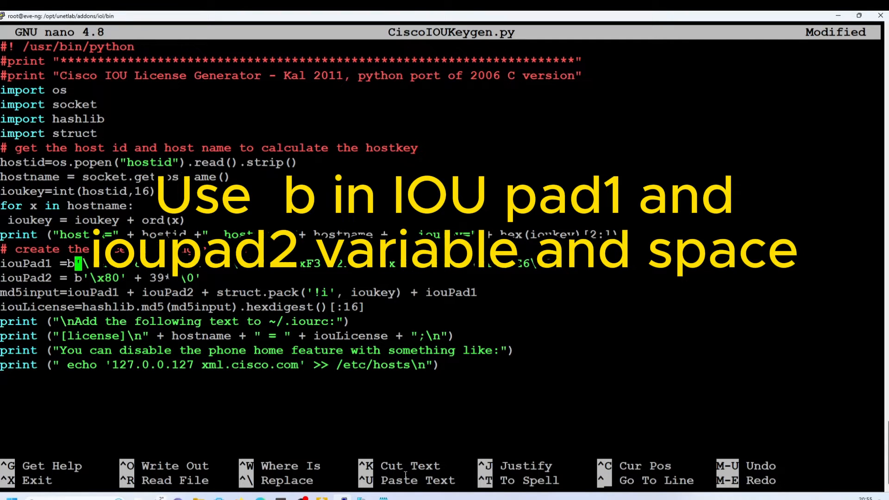
pyautogui.press('Left')
pyautogui.press('Down')
pyautogui.press('Right')
pyautogui.press('Right')
pyautogui.press('Right')
pyautogui.press('Right')
pyautogui.press('Right')
pyautogui.press('Right')
pyautogui.press('Right')
pyautogui.press('Right')
pyautogui.press('Right')
pyautogui.press('Right')
pyautogui.press('Right')
pyautogui.press('Right')
pyautogui.press('Right')
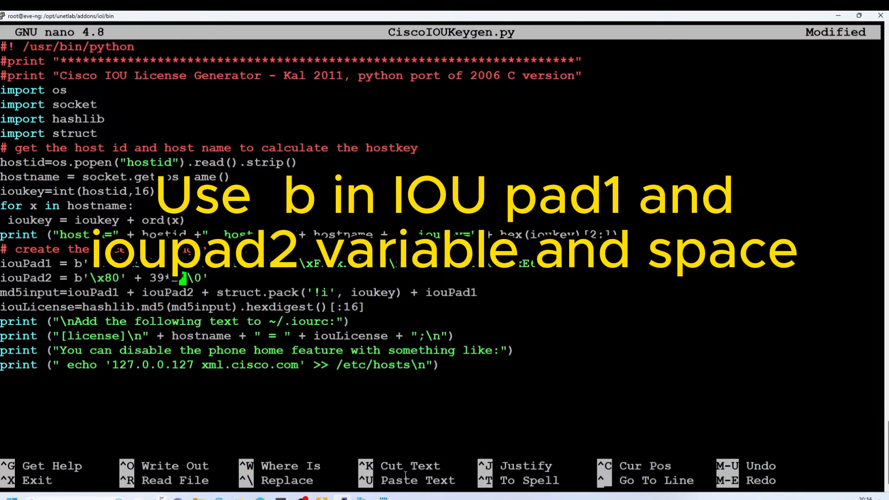
pyautogui.hotkey('ctrl', 'o')
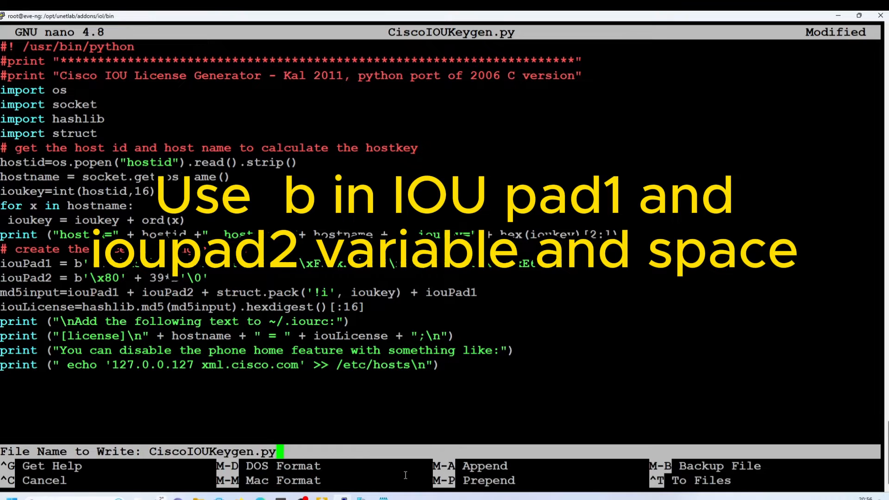
# - Save the corrected CiscoIOUKeygen.py, exit nano and rerun it with python3
pyautogui.press('Return')
pyautogui.hotkey('ctrl', 'x')
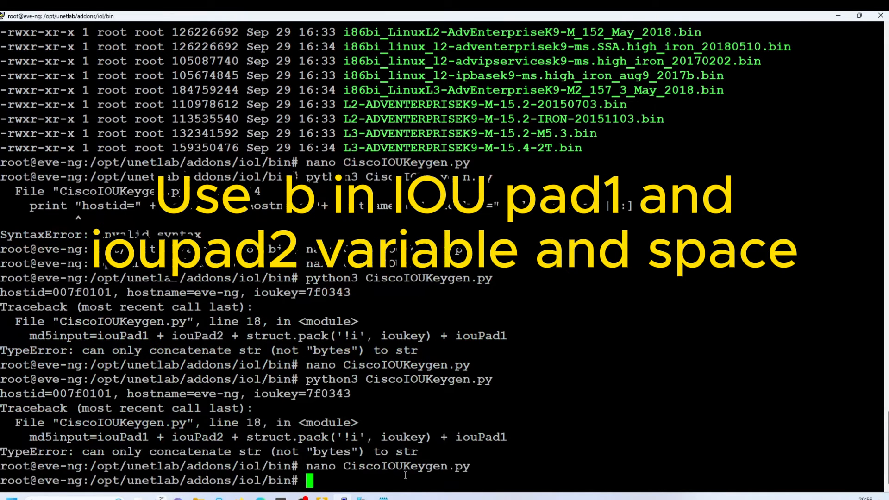
pyautogui.press('Up')
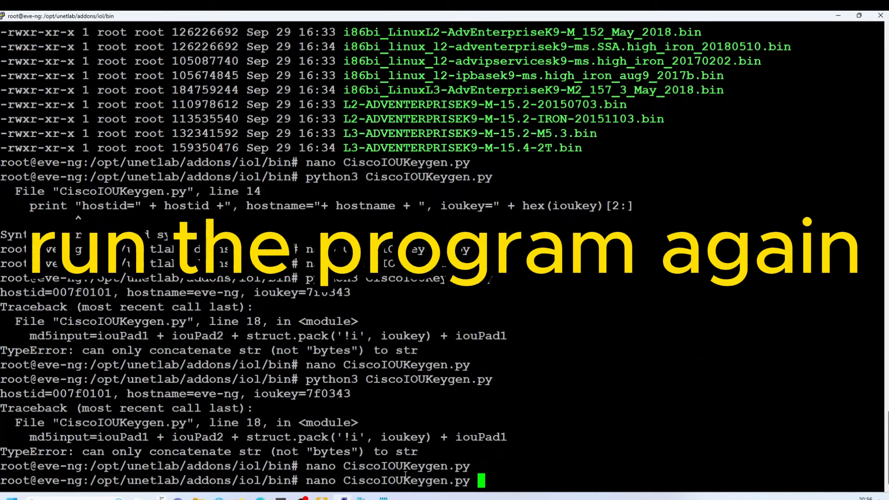
pyautogui.press('Up')
pyautogui.press('Return')
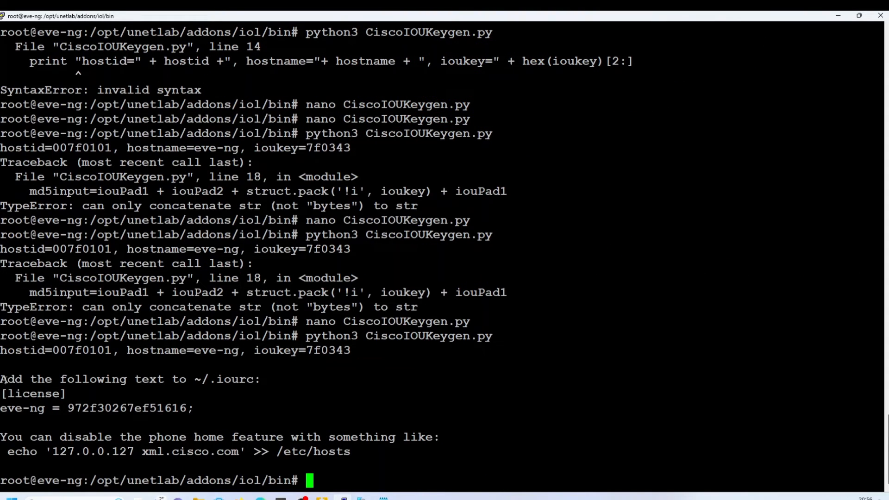
pyautogui.moveTo(1, 336); pyautogui.dragTo(362, 458)
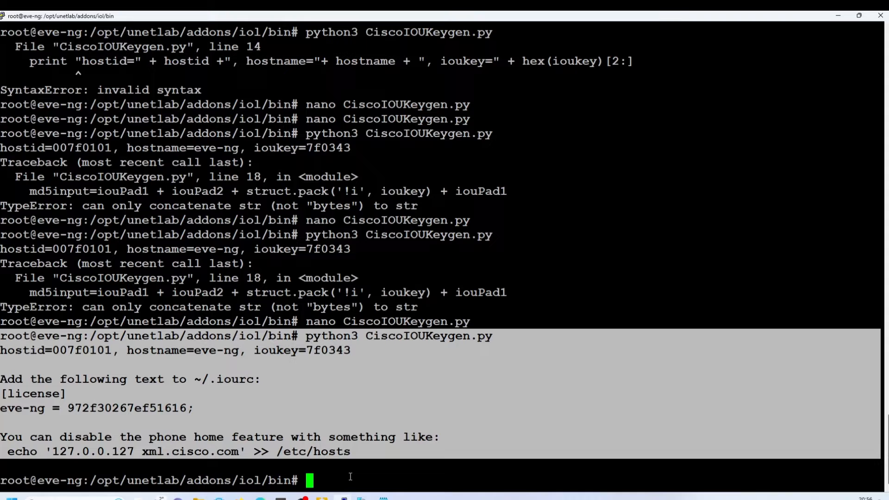
pyautogui.click(20, 382)
pyautogui.moveTo(1, 376); pyautogui.dragTo(213, 410)
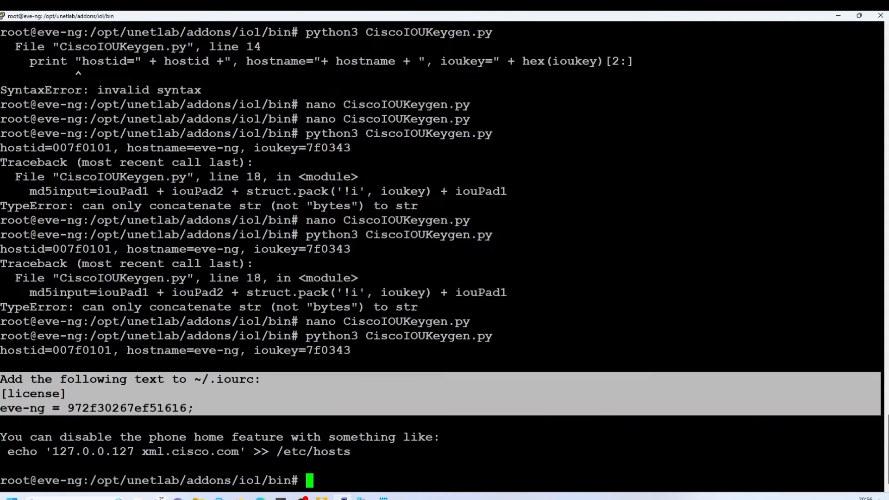
pyautogui.click(295, 425)
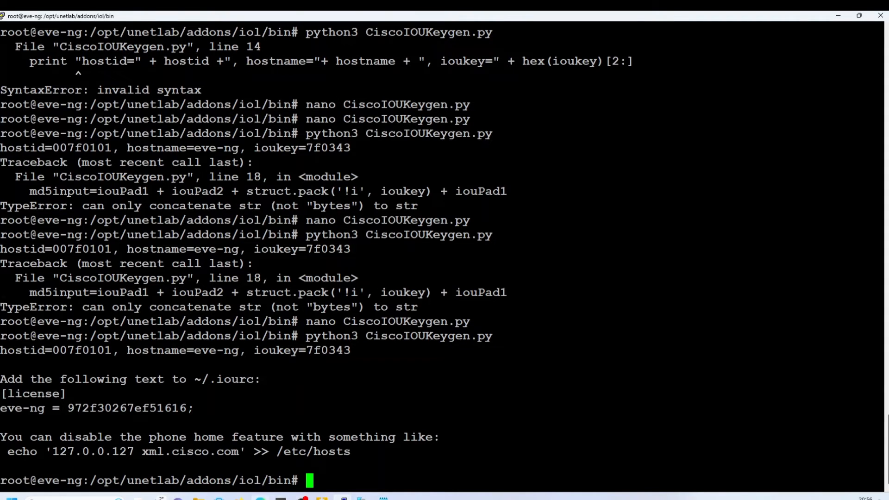
pyautogui.click(260, 498)
# - Stop the existing R1 node and delete it from the lab
pyautogui.click(401, 17)
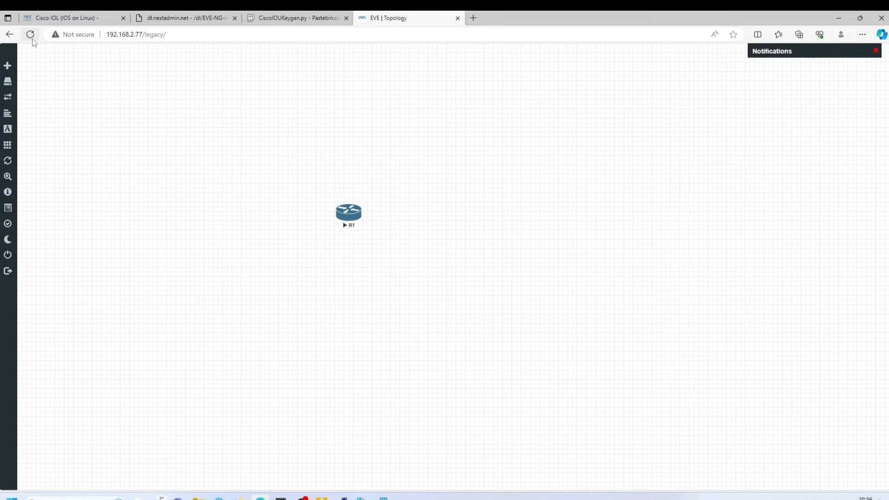
pyautogui.rightClick(345, 217)
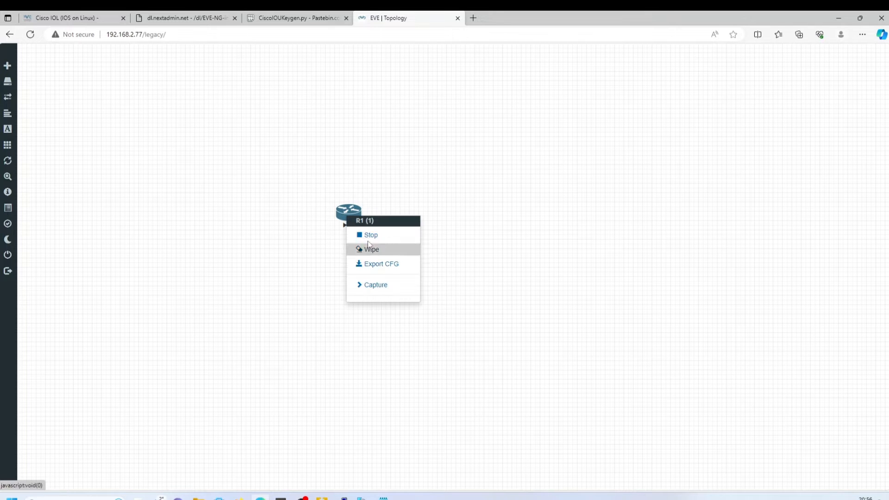
pyautogui.click(371, 236)
pyautogui.rightClick(352, 218)
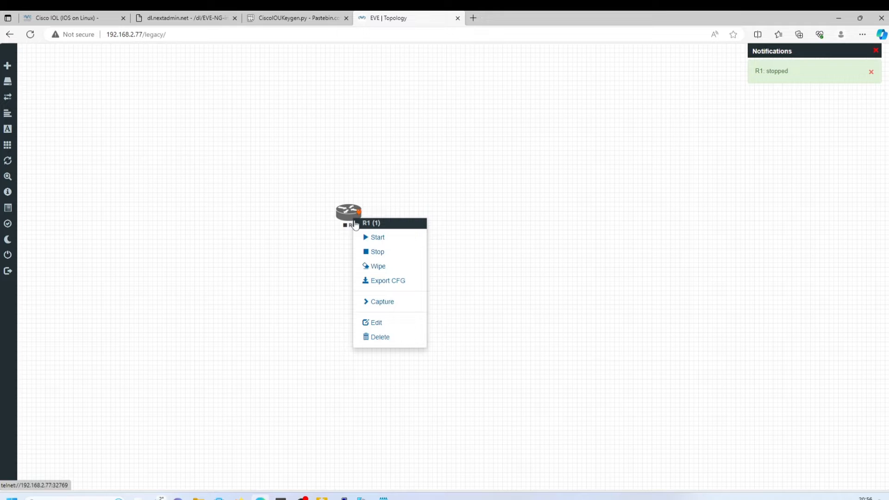
pyautogui.click(389, 336)
pyautogui.click(414, 122)
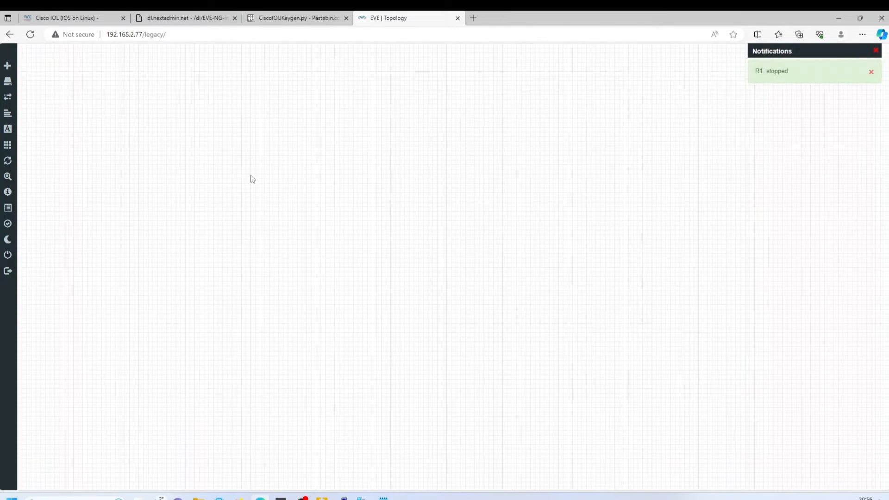
# - Add a new Cisco IOL node and place it in the canvas middle
pyautogui.click(24, 66)
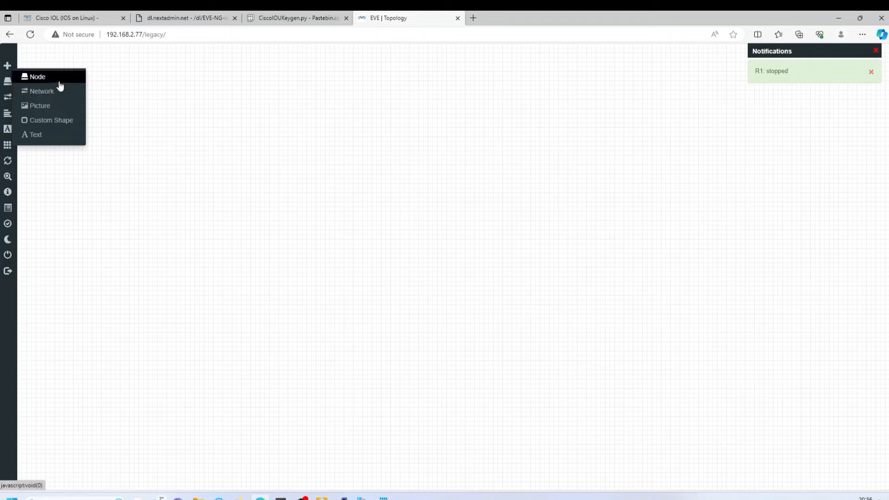
pyautogui.click(60, 79)
pyautogui.scroll(-3, 370, 308)
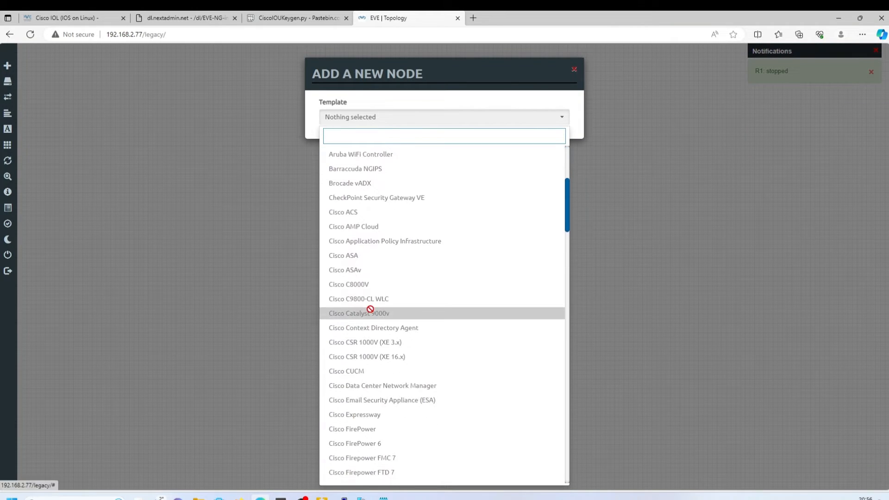
pyautogui.scroll(-3, 373, 310)
pyautogui.scroll(5, 373, 311)
pyautogui.scroll(-5, 374, 312)
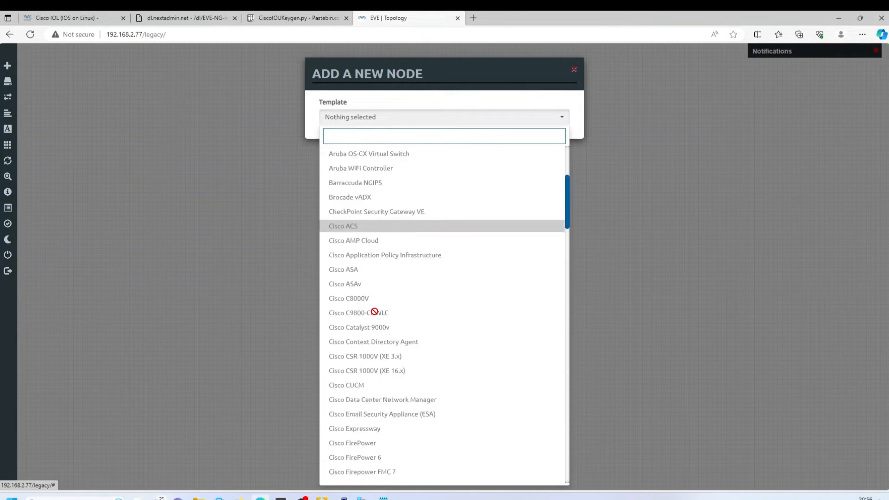
pyautogui.click(381, 390)
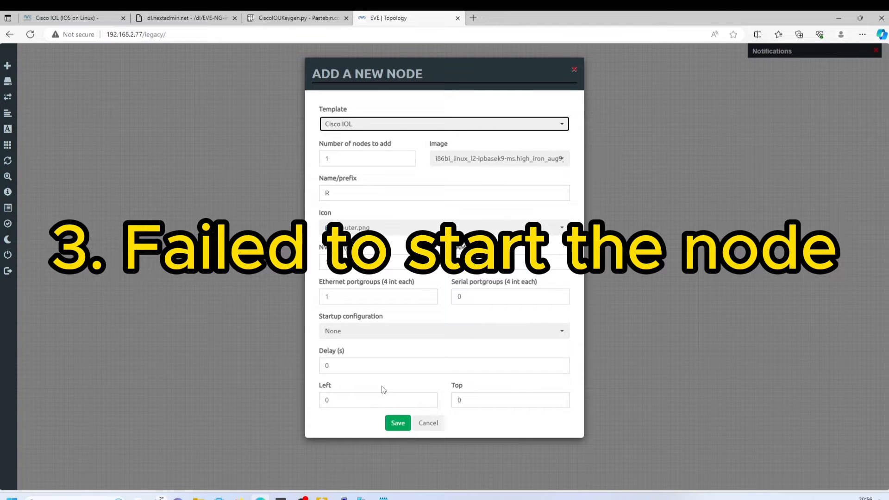
pyautogui.click(399, 423)
pyautogui.moveTo(29, 60); pyautogui.dragTo(358, 208)
# - Start R1 and select the error 12 failure message
pyautogui.rightClick(359, 208)
pyautogui.click(384, 226)
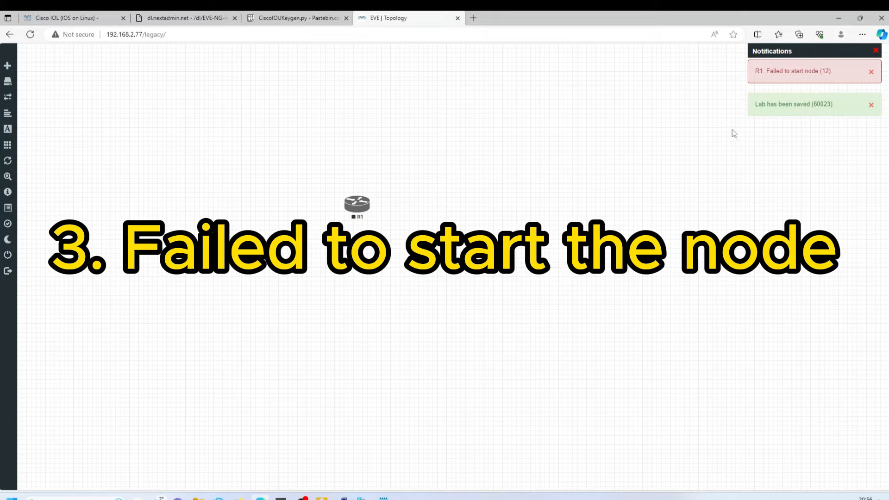
pyautogui.moveTo(833, 72); pyautogui.dragTo(754, 72)
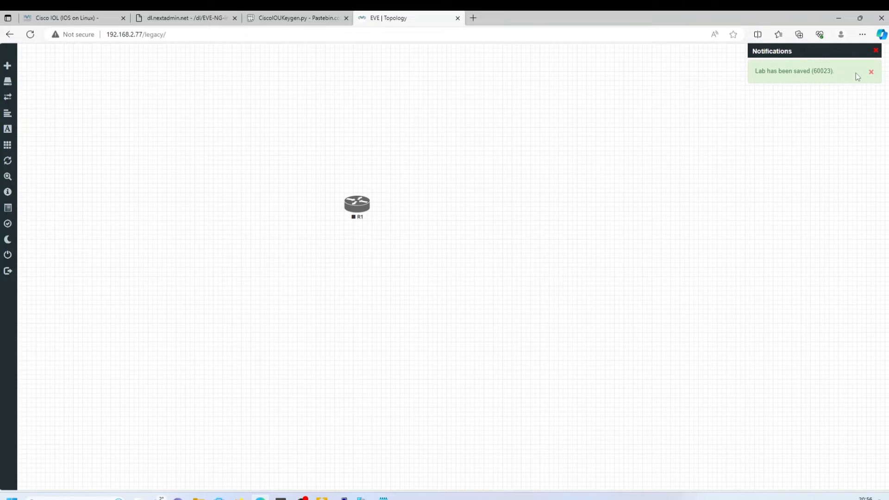
# - Retry starting R1 twice, dismissing the notifications afterwards
pyautogui.click(870, 72)
pyautogui.rightClick(369, 207)
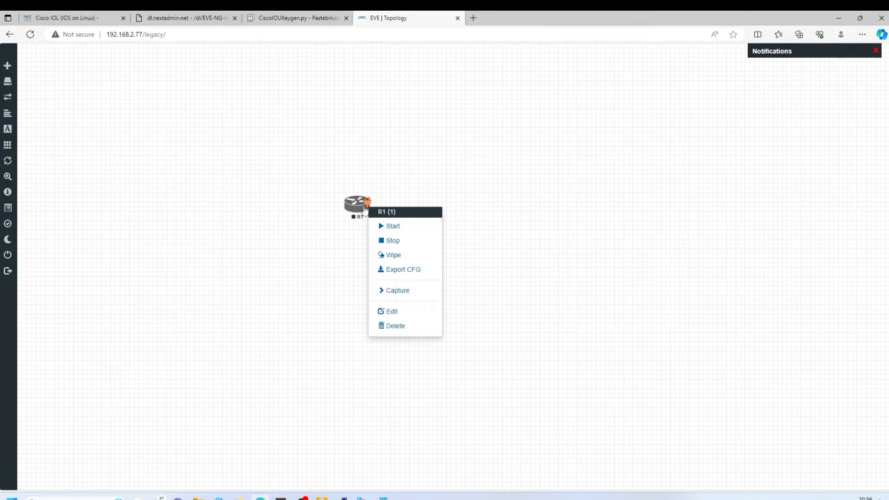
pyautogui.click(394, 226)
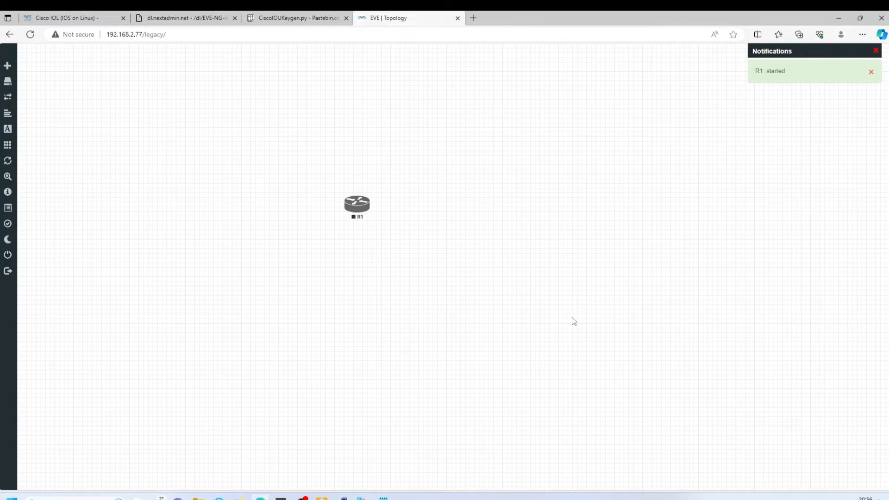
pyautogui.click(875, 52)
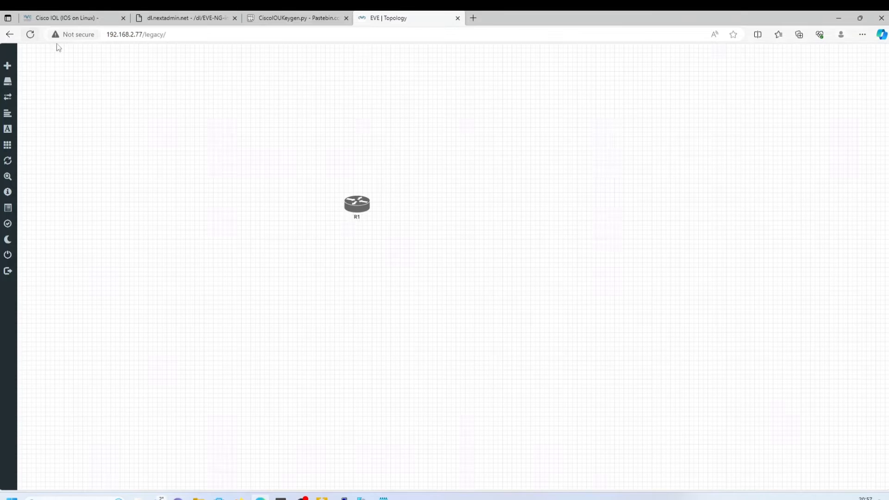
pyautogui.click(354, 204)
pyautogui.click(364, 221)
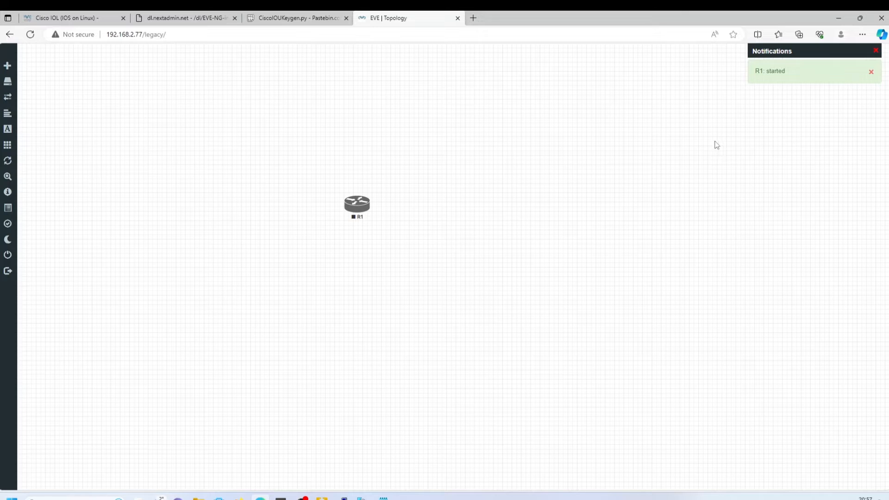
pyautogui.click(870, 72)
pyautogui.click(875, 50)
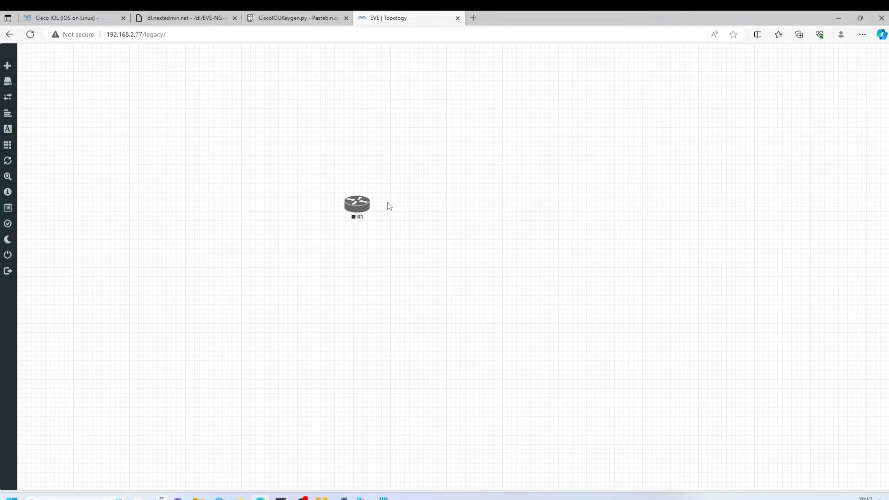
# - Delete router R1 from the lab
pyautogui.click(359, 207)
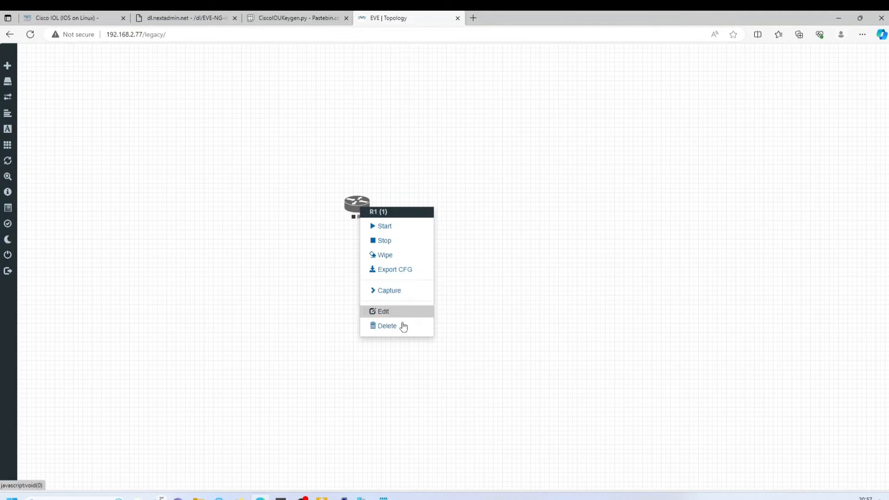
pyautogui.click(402, 327)
pyautogui.click(414, 119)
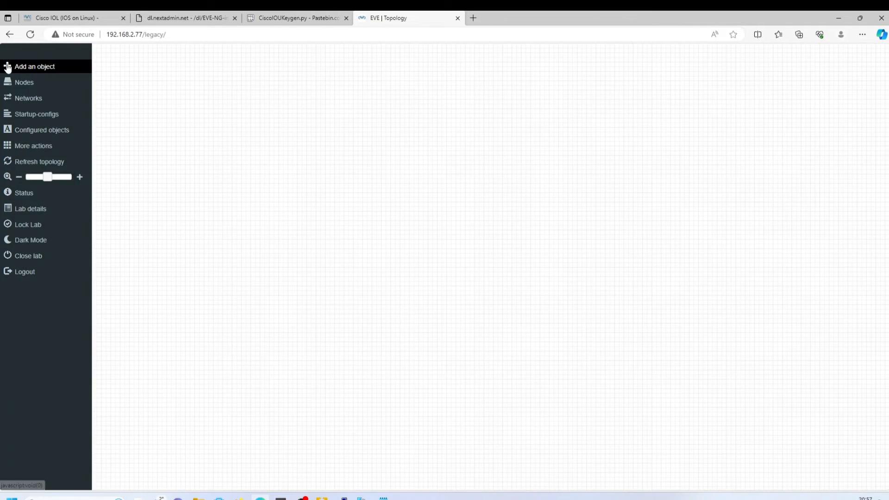
# - Add a fresh Cisco IOL node in the canvas centre and start it
pyautogui.click(14, 65)
pyautogui.click(19, 73)
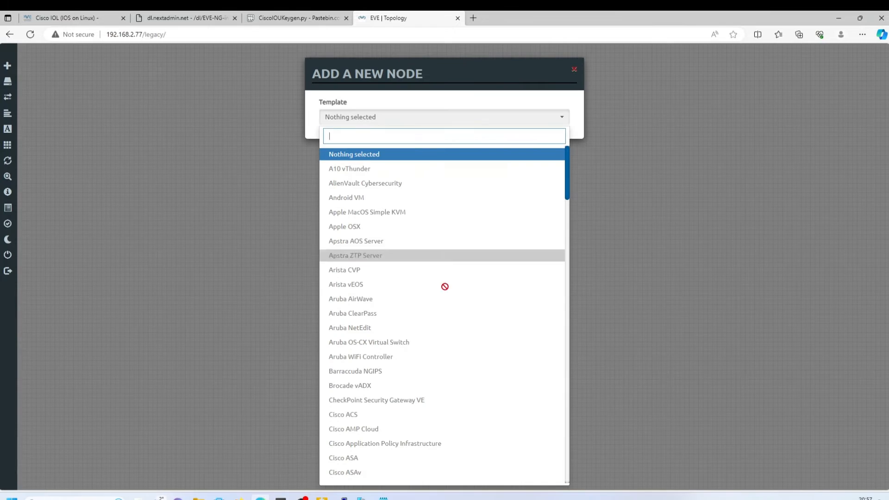
pyautogui.scroll(-6, 438, 307)
pyautogui.scroll(-5, 406, 356)
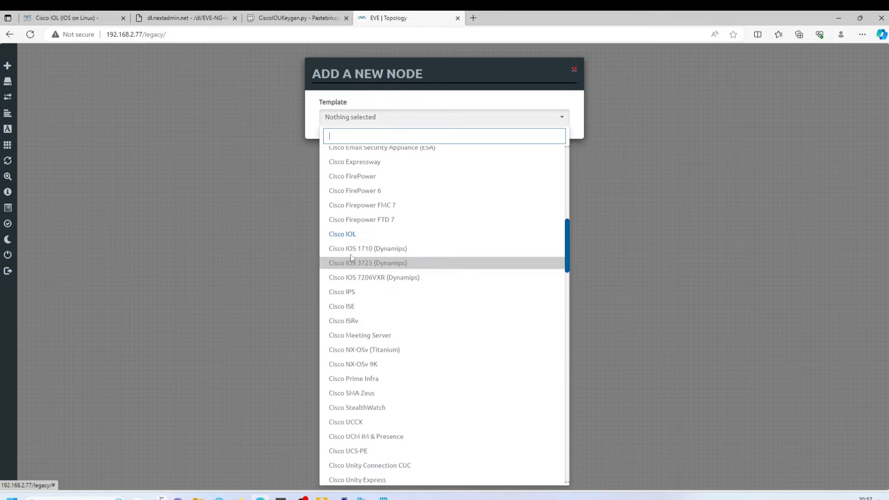
pyautogui.click(353, 236)
pyautogui.click(402, 422)
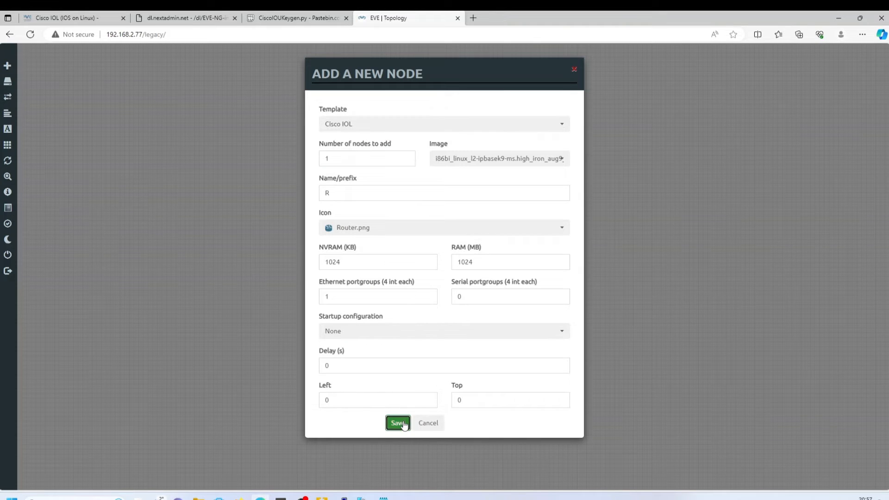
pyautogui.moveTo(24, 59); pyautogui.dragTo(439, 198)
pyautogui.rightClick(440, 198)
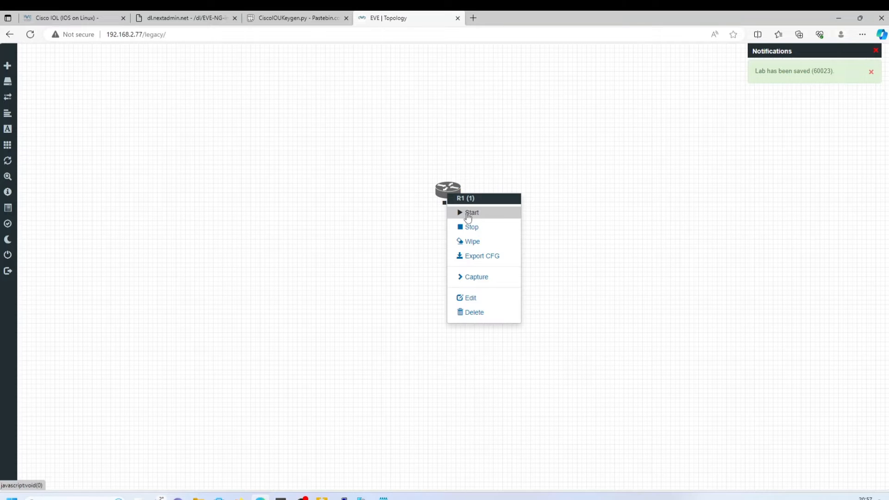
pyautogui.click(468, 214)
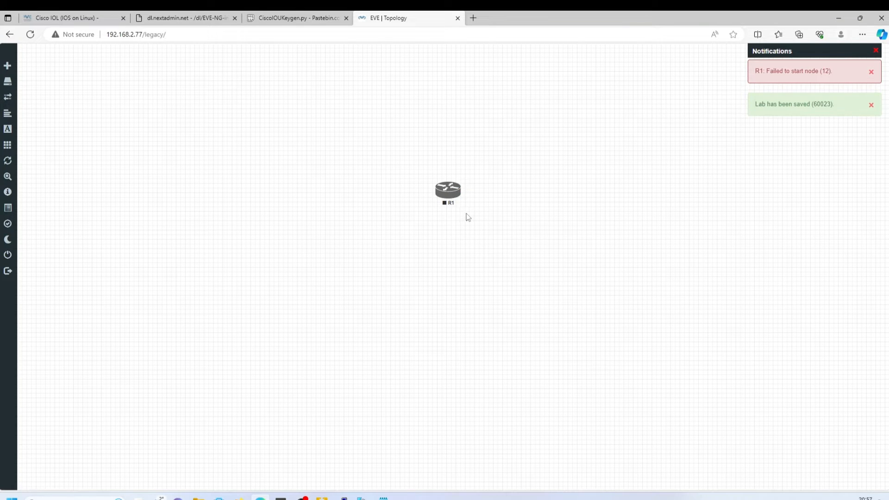
# - Launch Snipping Tool from a search for 'sn' and cancel a new snip
pyautogui.click(60, 498)
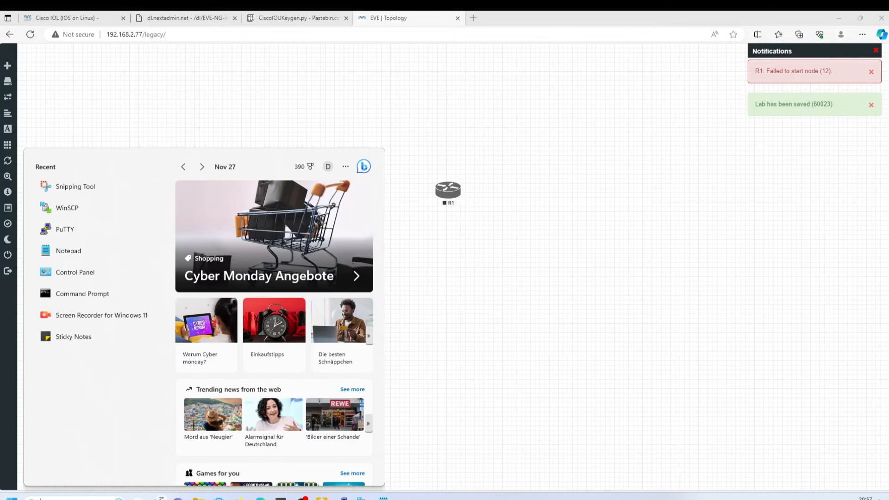
pyautogui.write('sn')
pyautogui.click(88, 218)
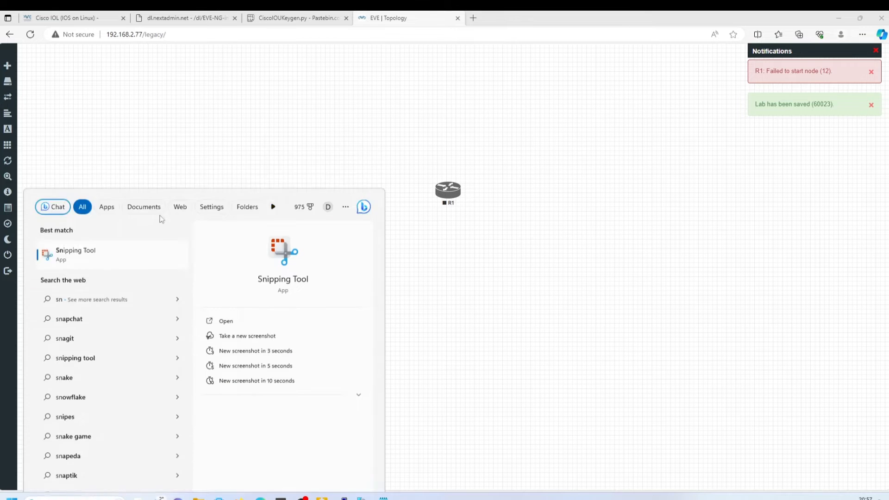
pyautogui.click(294, 98)
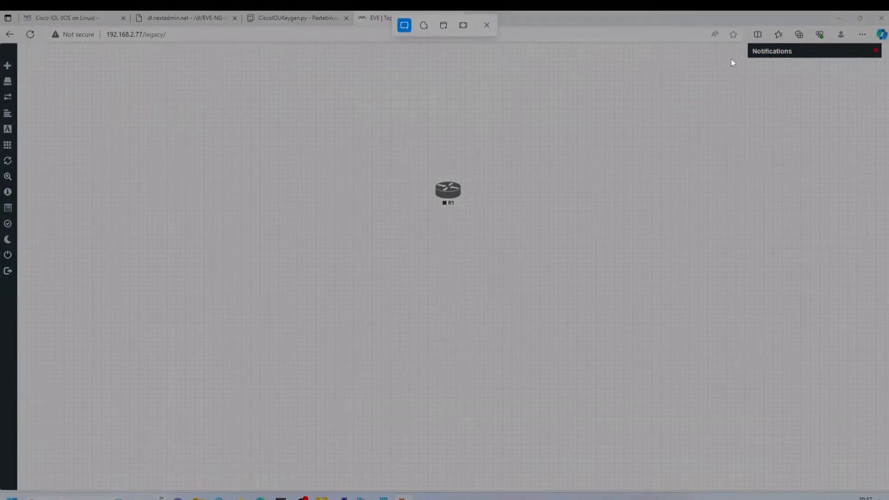
pyautogui.press('Escape')
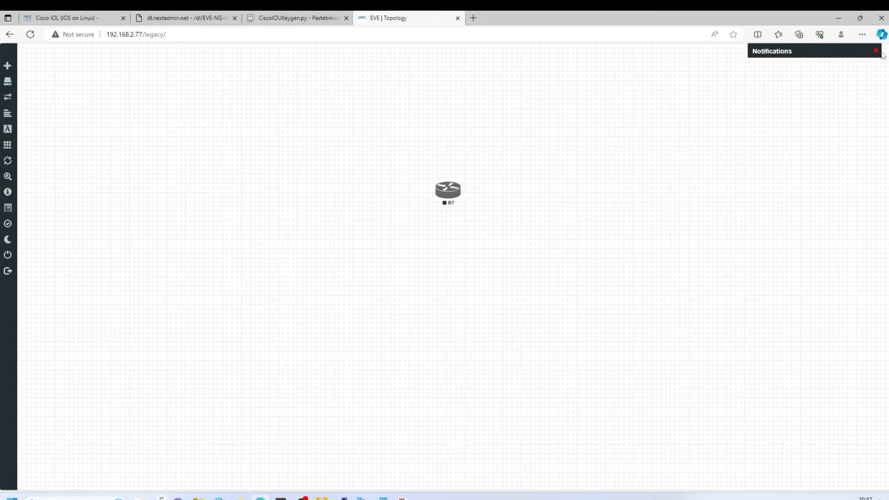
# - Close the notifications panel and return to the PuTTY terminal
pyautogui.click(875, 51)
pyautogui.moveTo(344, 498)
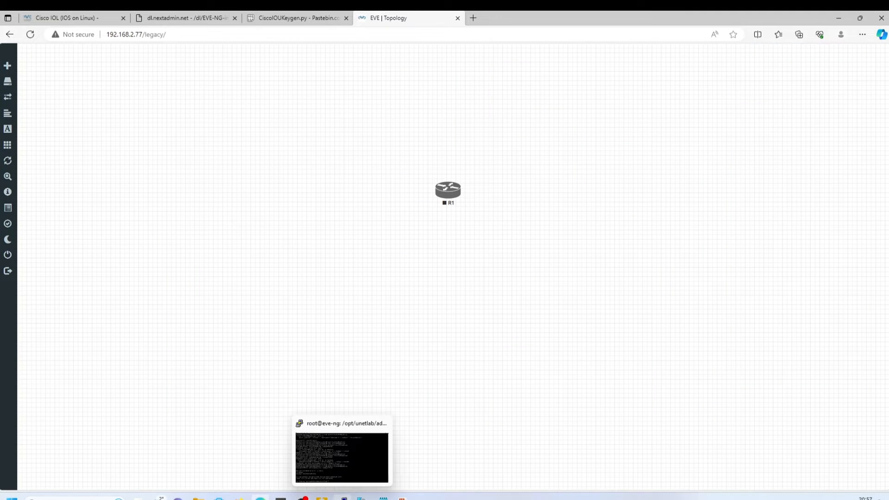
pyautogui.click(351, 476)
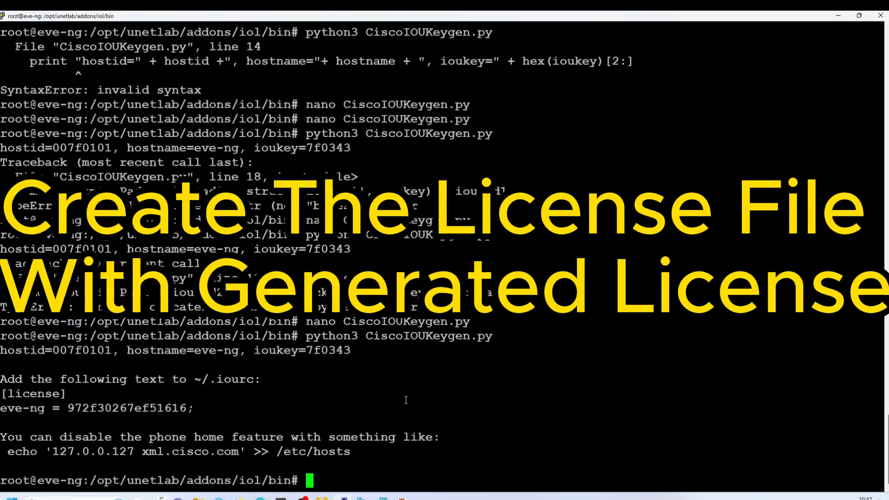
# - Create iourc with nano, paste the three license lines, write the file and exit
pyautogui.write('nano')
pyautogui.moveTo(3, 378); pyautogui.dragTo(199, 415)
pyautogui.hotkey('ctrl', 'c')
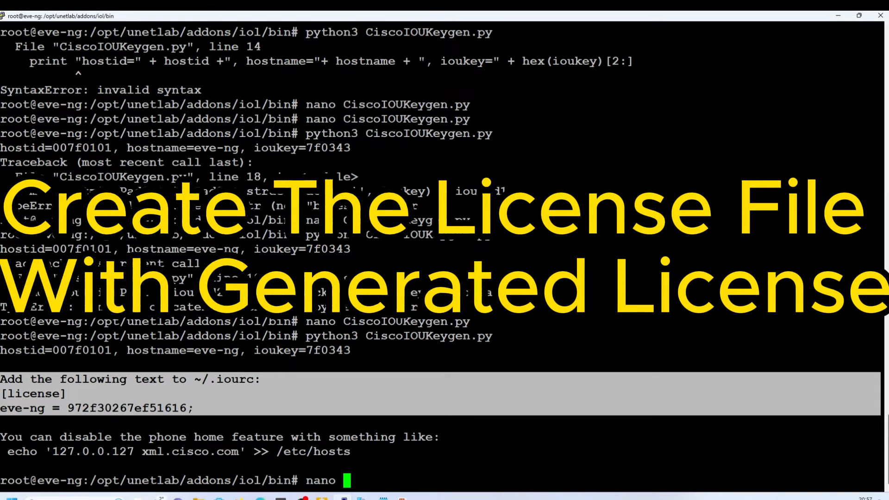
pyautogui.click(209, 411)
pyautogui.write('iourc')
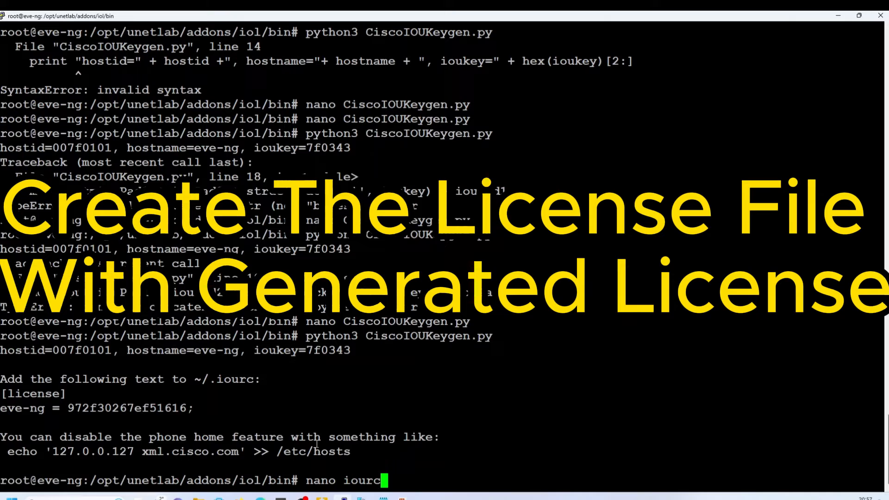
pyautogui.press('Return')
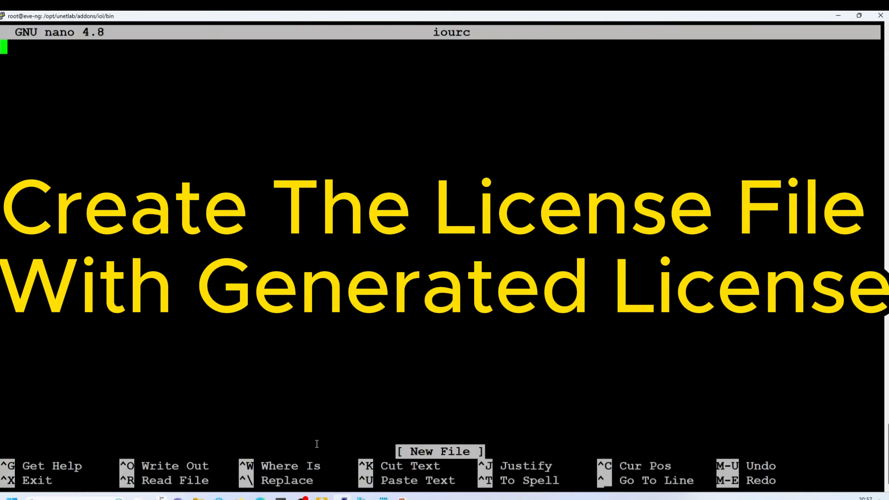
pyautogui.rightClick(175, 231)
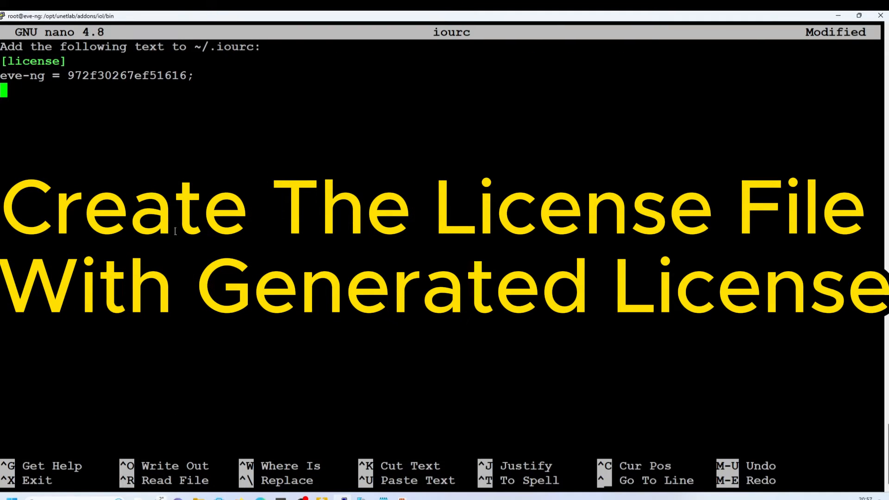
pyautogui.moveTo(118, 465); pyautogui.dragTo(205, 465)
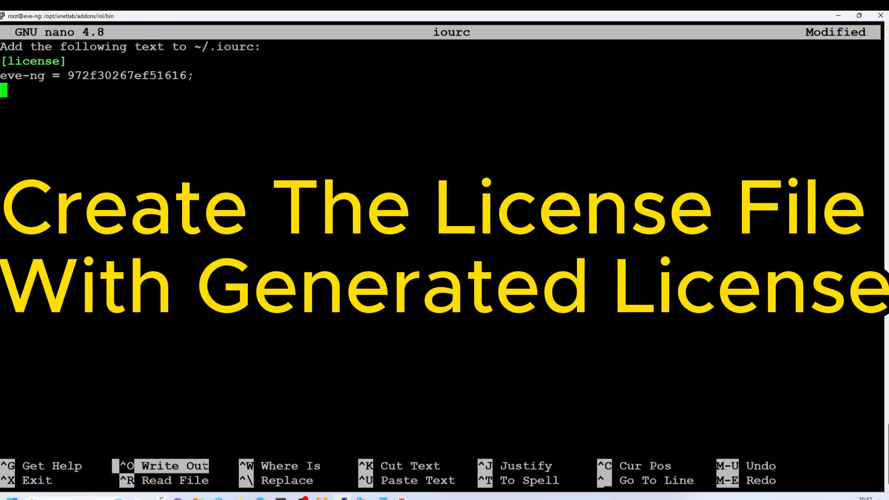
pyautogui.hotkey('ctrl', 'o')
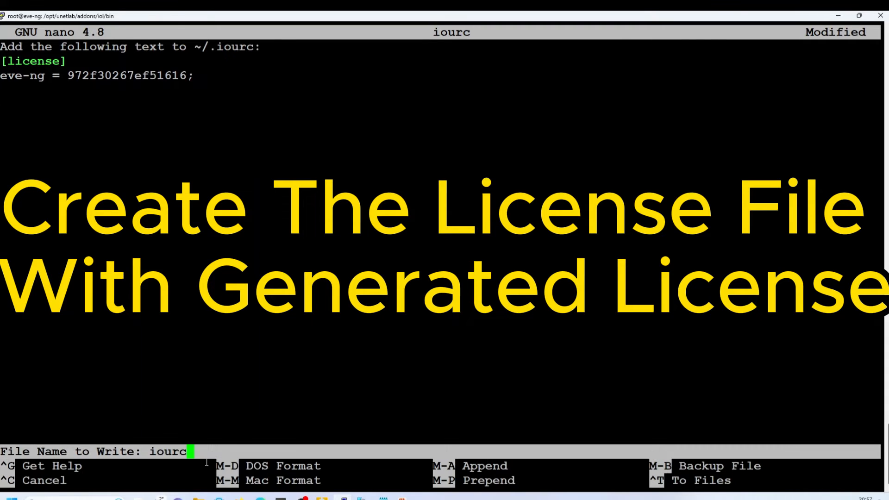
pyautogui.press('Return')
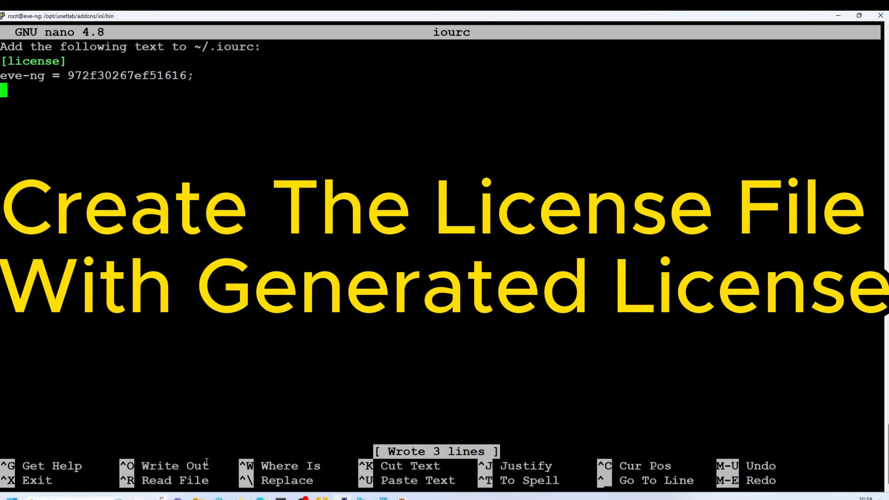
pyautogui.hotkey('ctrl', 'x')
pyautogui.press('Return')
pyautogui.press('Return')
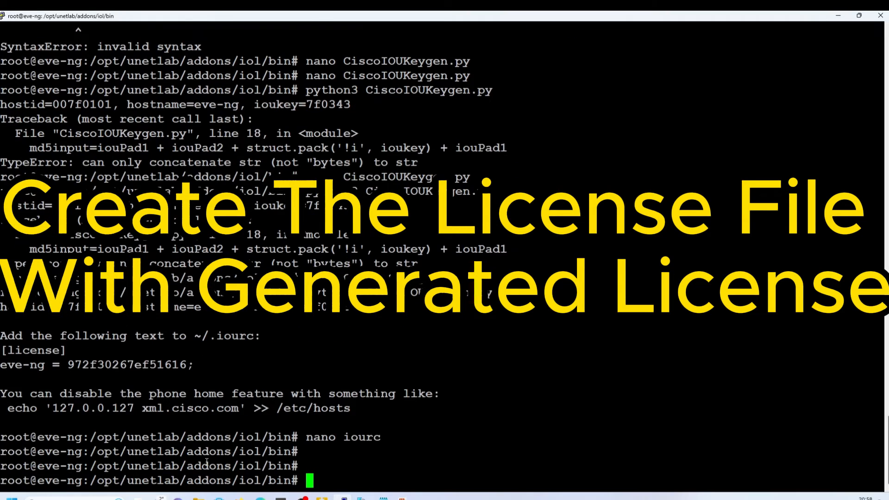
# - Refresh /opt/unetlab/addons/iol/bin in WinSCP and confirm the 1 KB iourc file is listed
pyautogui.click(321, 498)
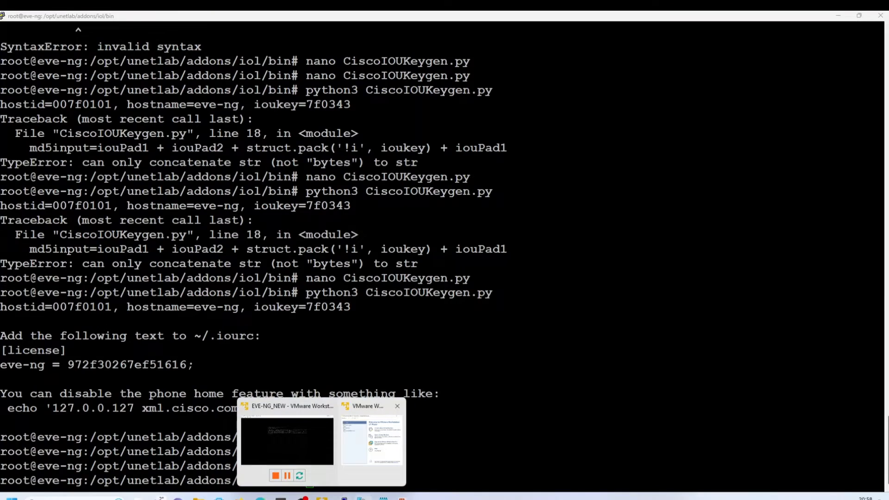
pyautogui.click(361, 498)
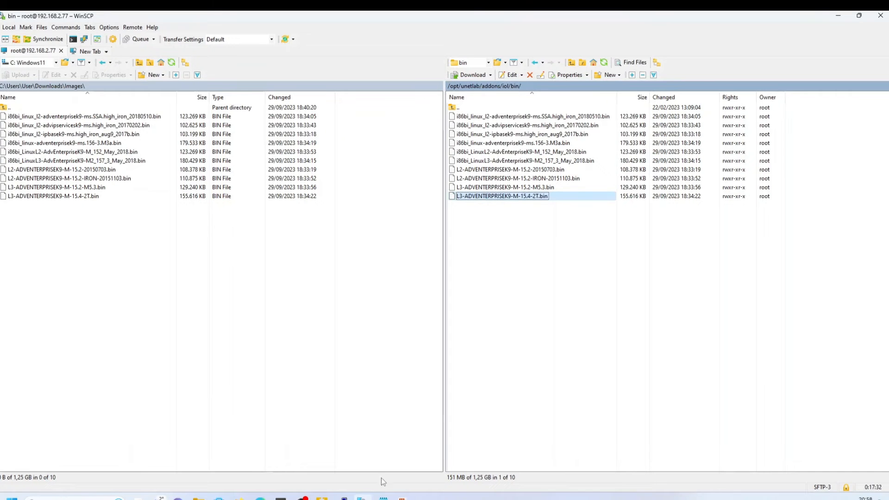
pyautogui.rightClick(486, 337)
pyautogui.click(510, 348)
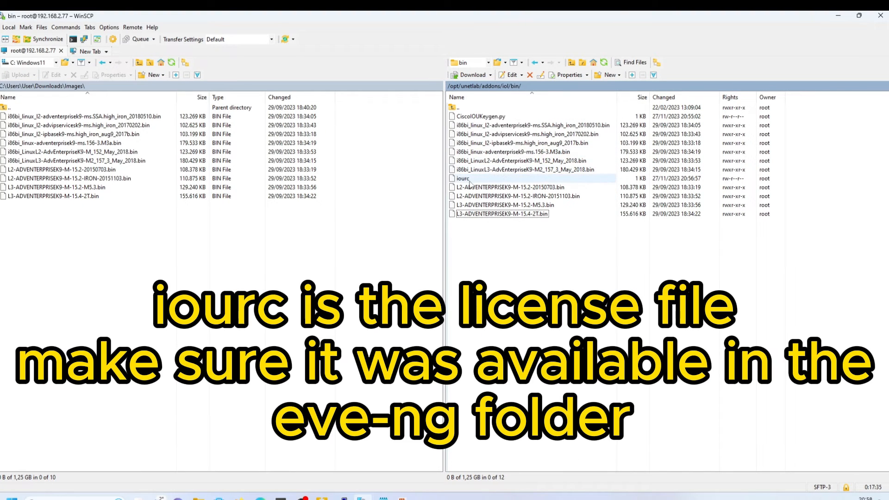
pyautogui.click(470, 181)
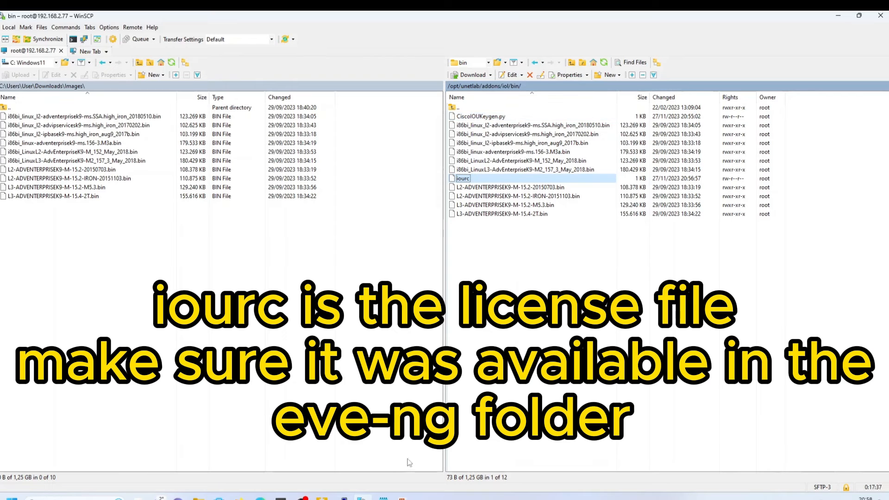
pyautogui.moveTo(344, 497)
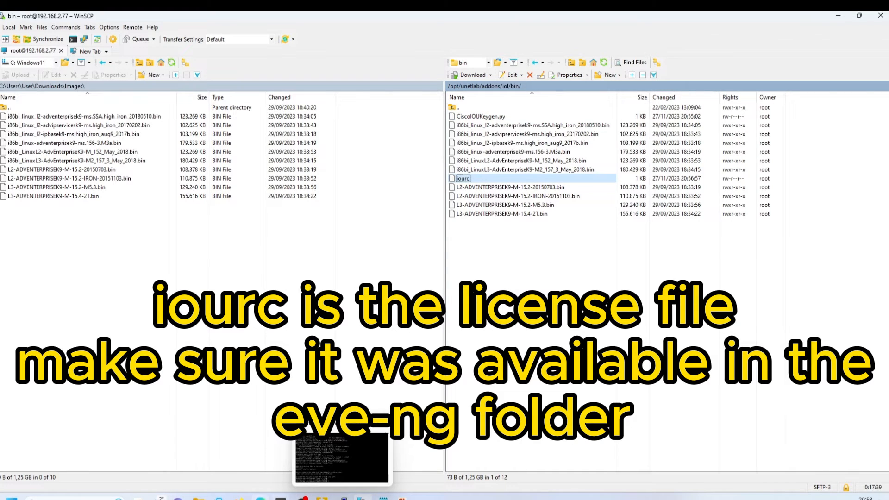
pyautogui.click(260, 498)
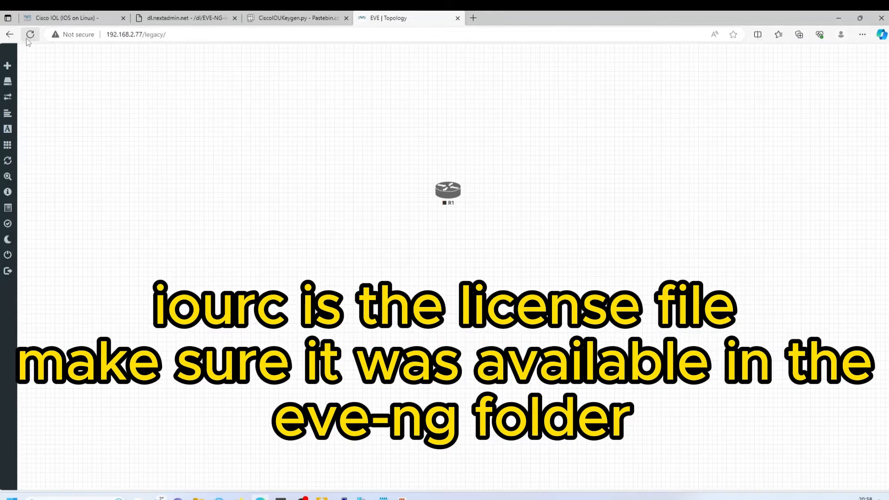
# - Try starting R1 twice more, then delete the node
pyautogui.rightClick(450, 195)
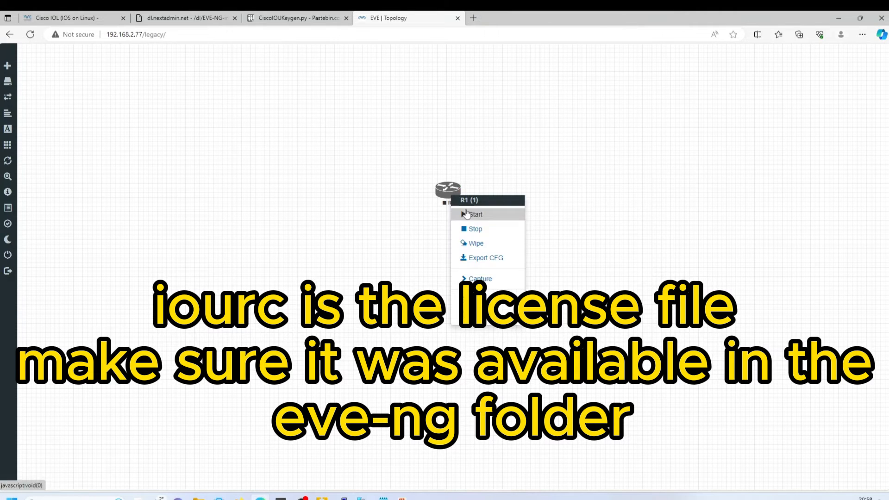
pyautogui.click(467, 214)
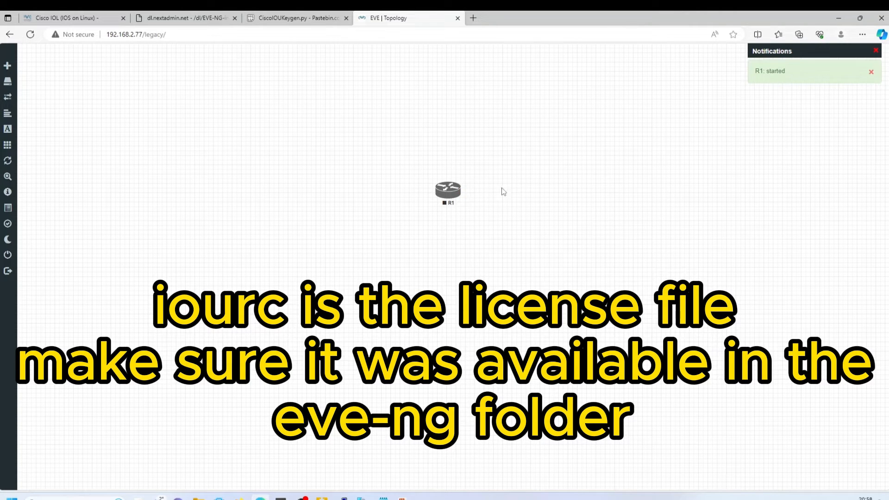
pyautogui.rightClick(450, 194)
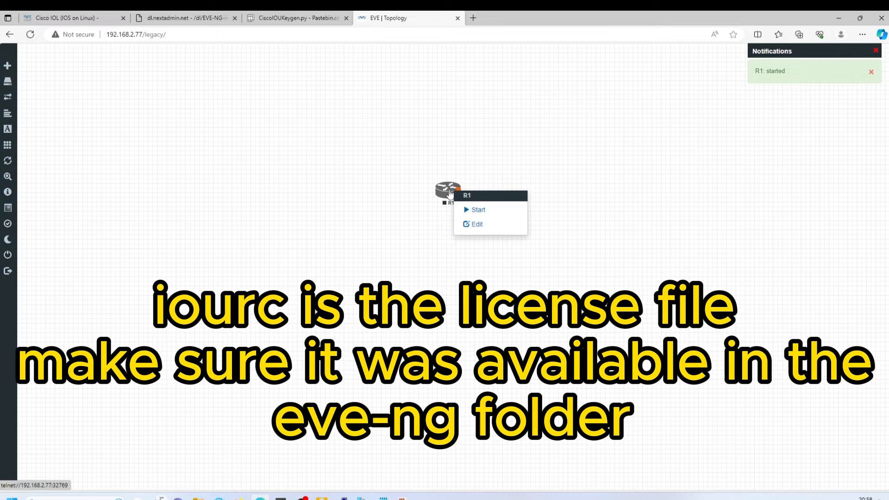
pyautogui.click(474, 211)
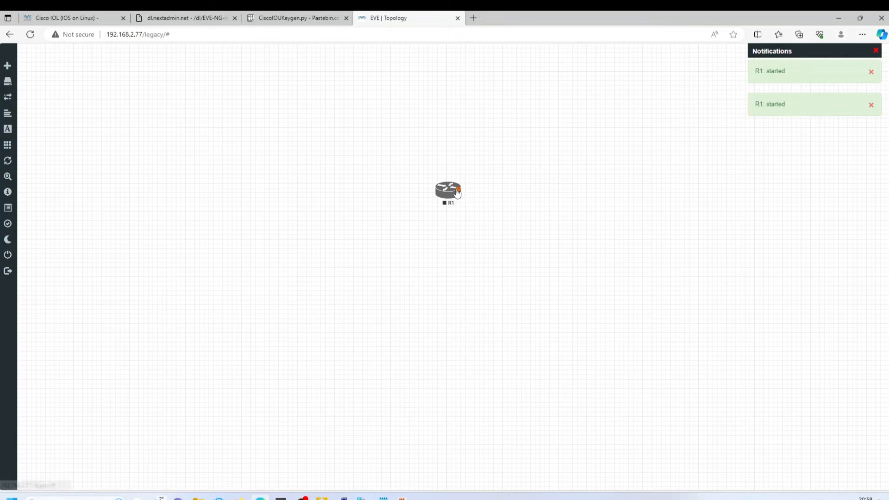
pyautogui.rightClick(457, 194)
pyautogui.click(504, 307)
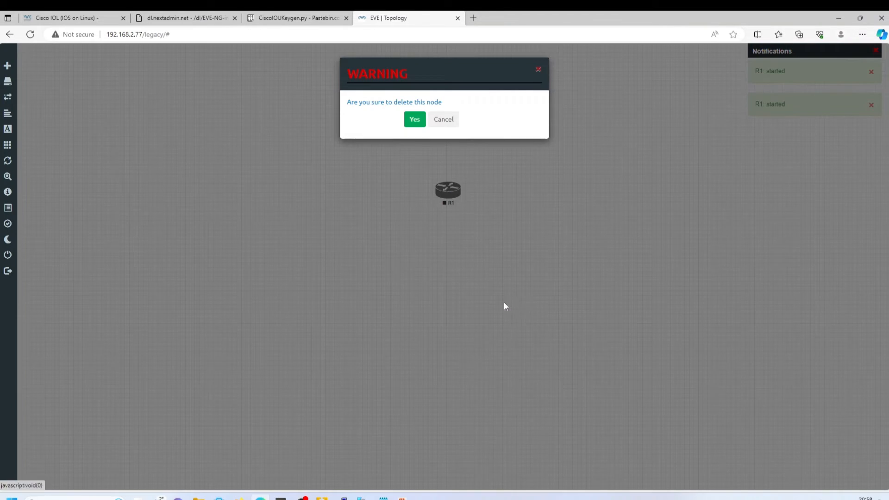
pyautogui.click(415, 119)
# - Add a new Cisco IOL router R1, place it on the canvas and start it
pyautogui.moveTo(15, 75)
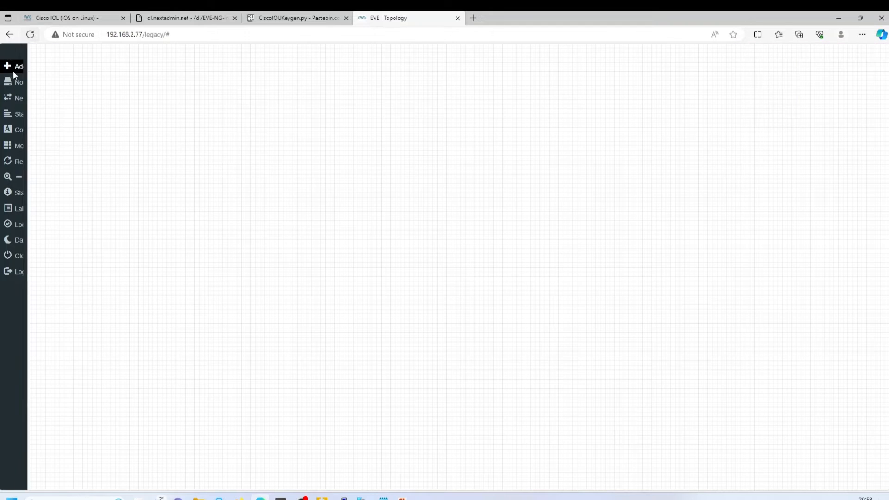
pyautogui.click(39, 66)
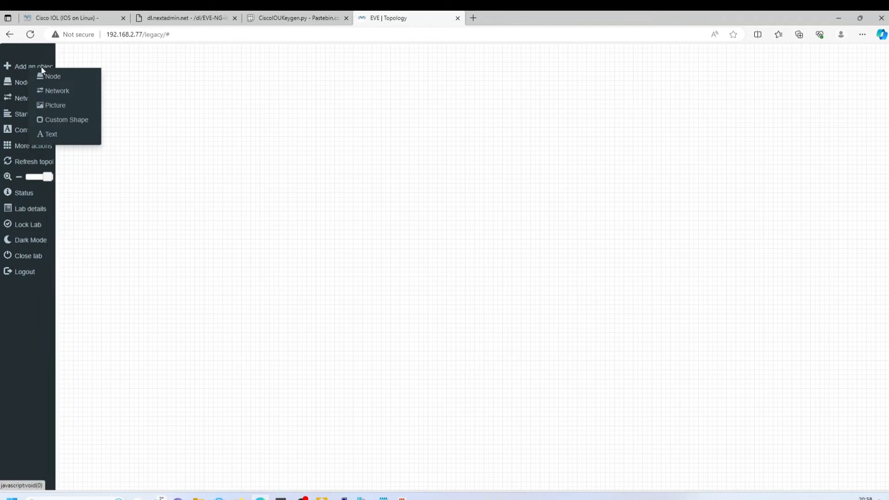
pyautogui.click(62, 77)
pyautogui.scroll(-8, 385, 336)
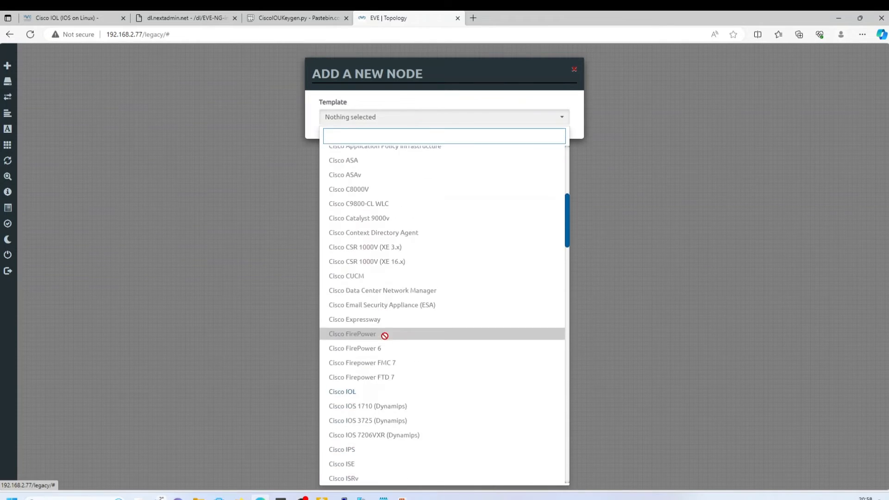
pyautogui.click(362, 390)
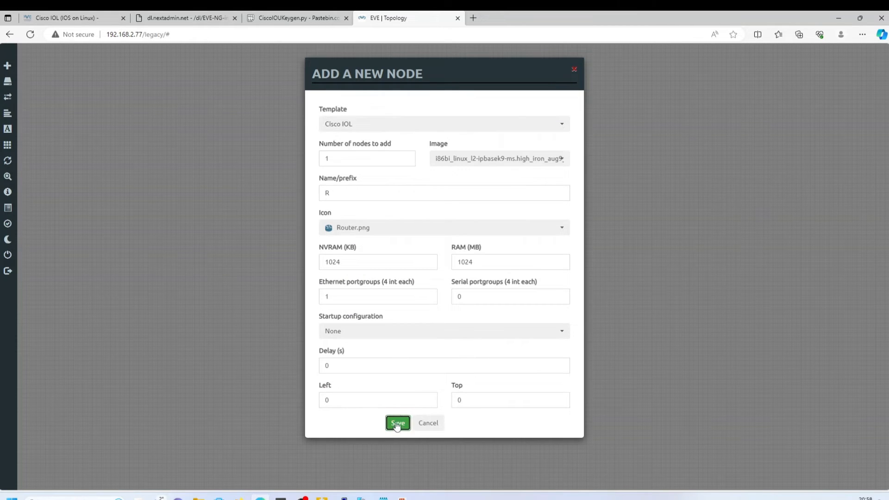
pyautogui.click(397, 423)
pyautogui.moveTo(30, 54); pyautogui.dragTo(315, 178)
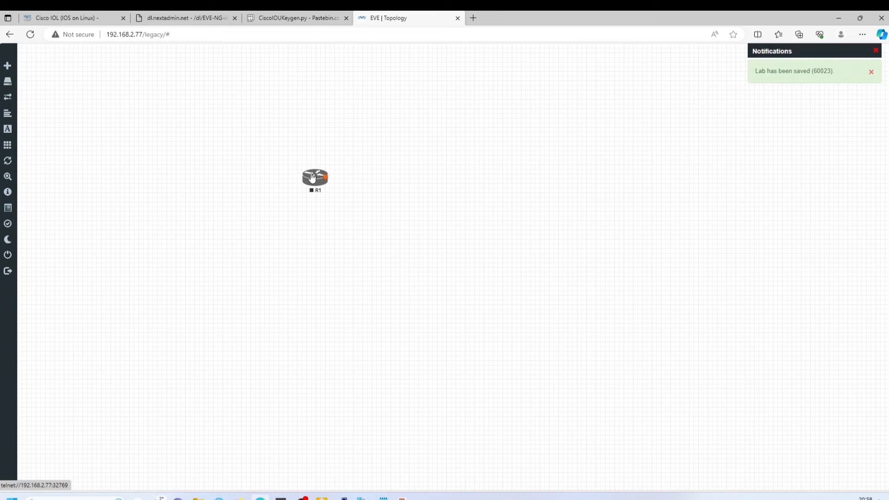
pyautogui.rightClick(315, 178)
pyautogui.click(335, 194)
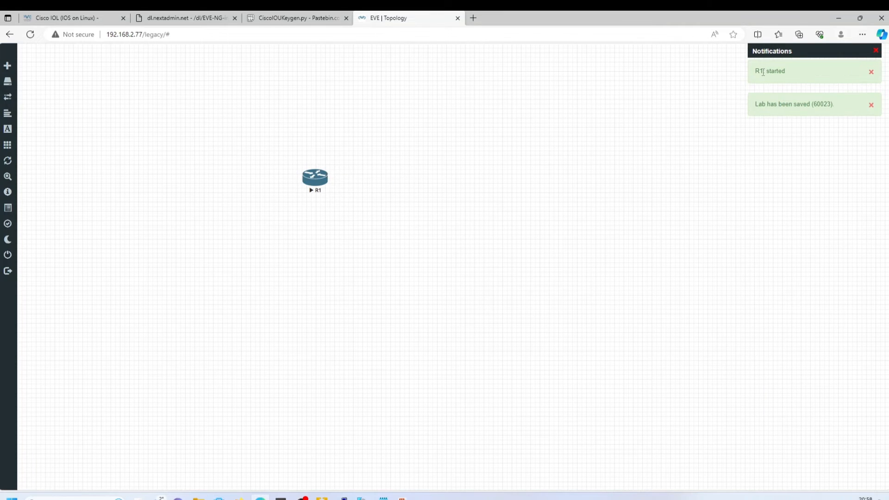
pyautogui.moveTo(752, 73); pyautogui.dragTo(788, 73)
pyautogui.rightClick(321, 183)
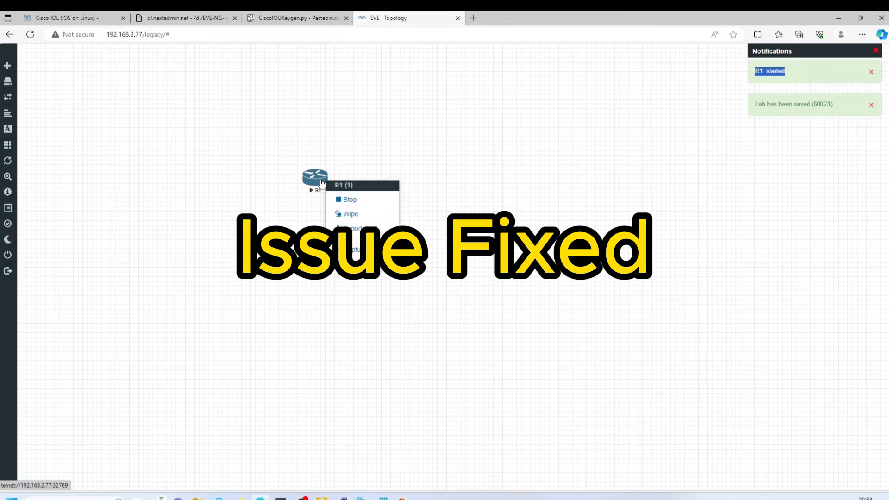
pyautogui.click(322, 182)
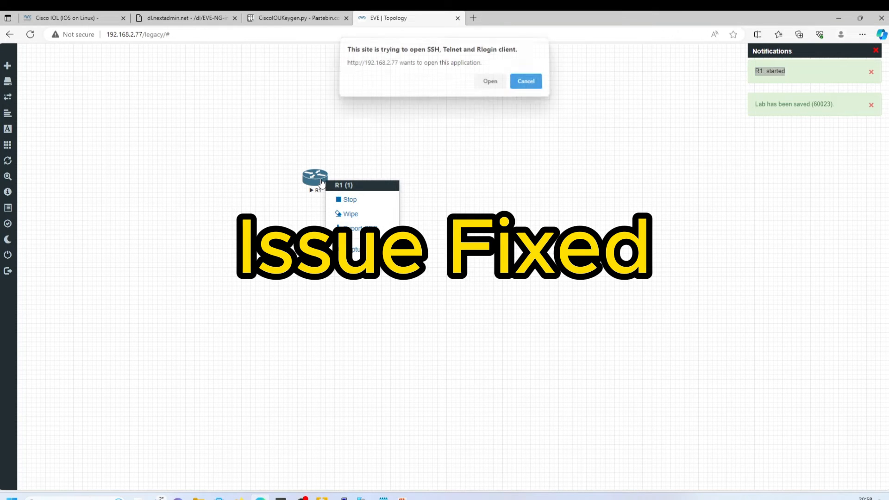
pyautogui.click(490, 86)
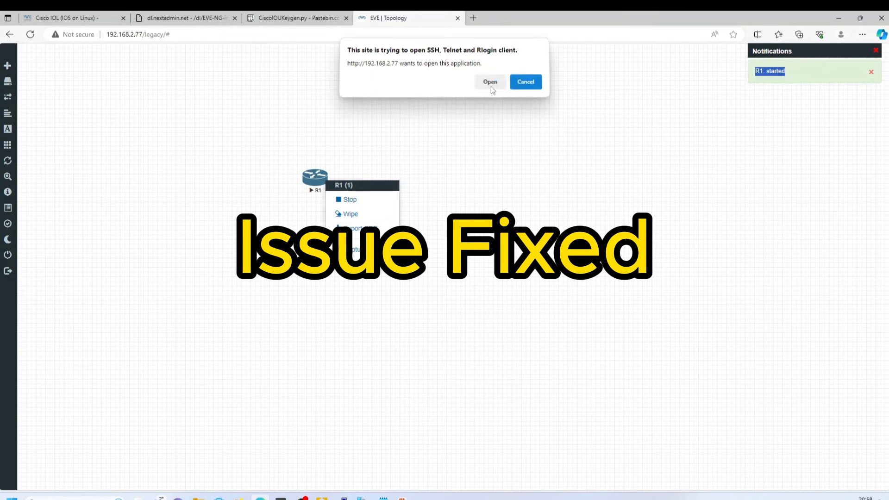
pyautogui.moveTo(129, 143); pyautogui.dragTo(306, 284)
pyautogui.click(208, 178)
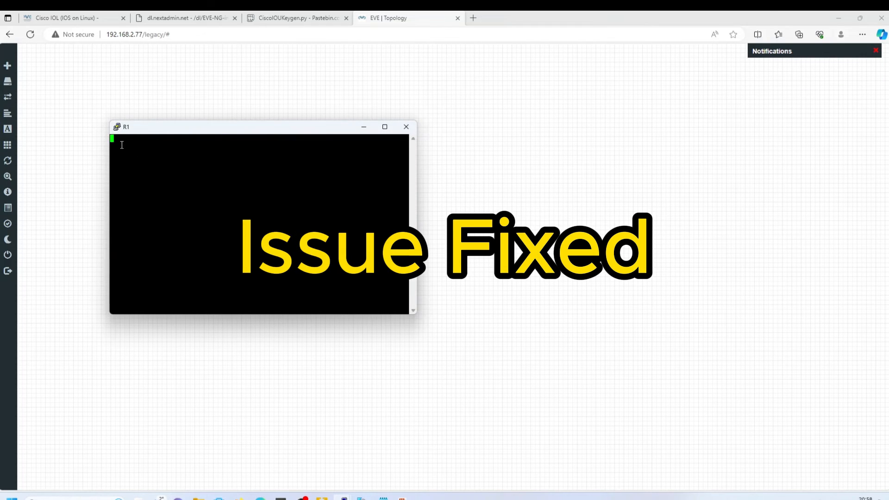
pyautogui.moveTo(121, 145); pyautogui.dragTo(232, 164)
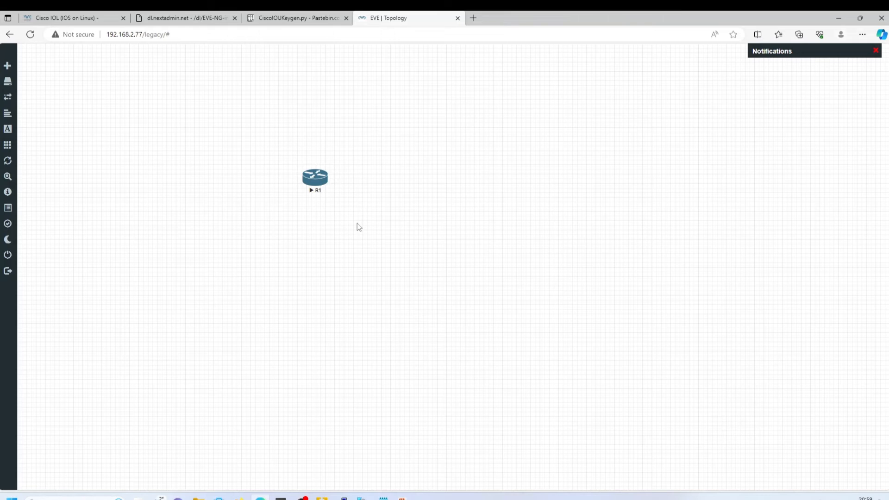
pyautogui.moveTo(344, 497)
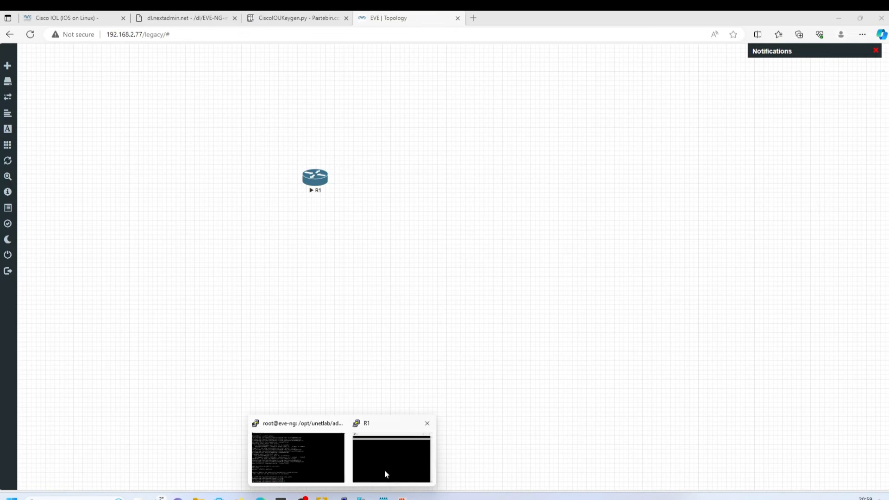
pyautogui.click(387, 469)
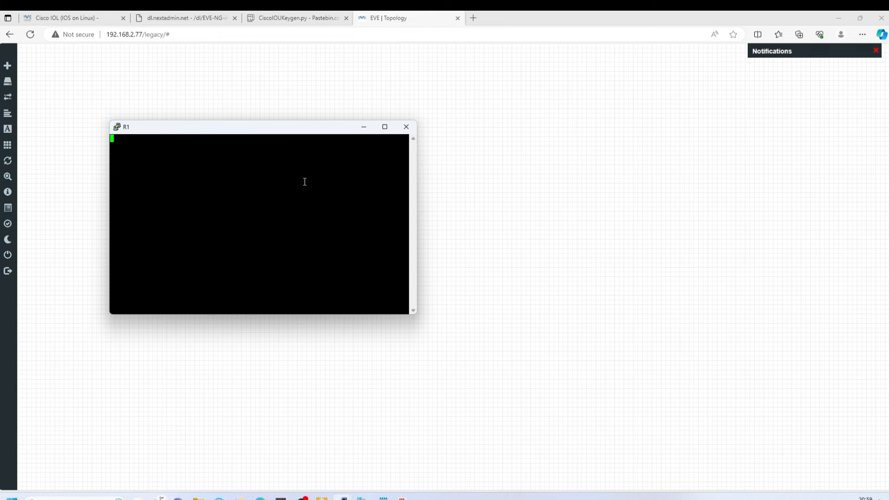
pyautogui.press('Return')
pyautogui.press('Return')
pyautogui.press('Return')
pyautogui.press('Return')
pyautogui.press('Return')
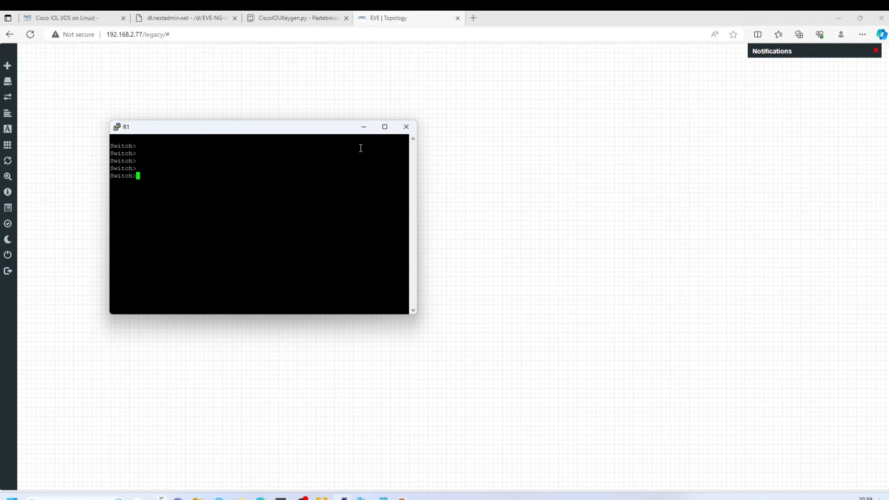
pyautogui.click(413, 132)
pyautogui.click(464, 289)
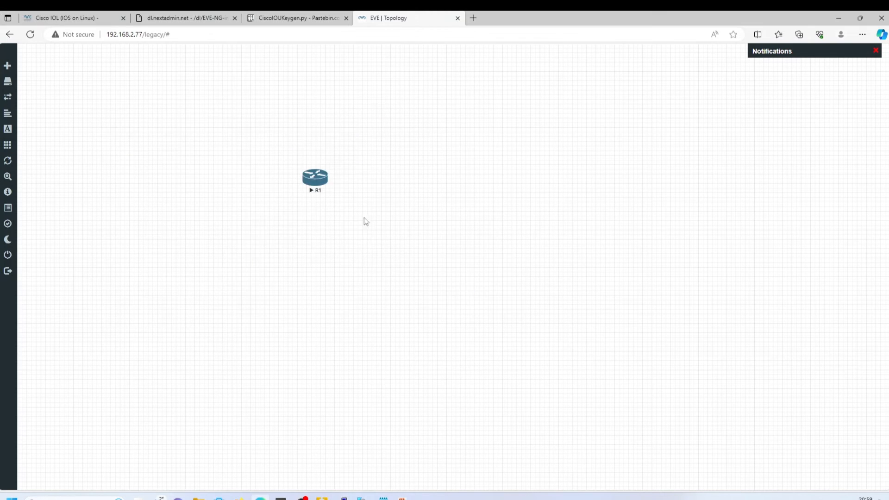